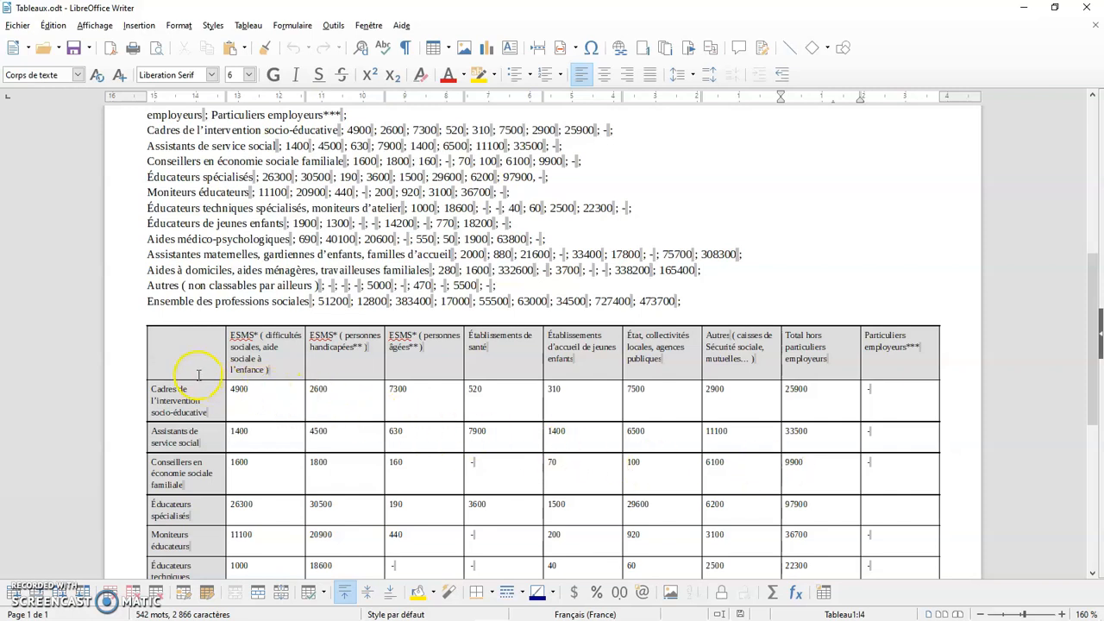
# Select the whole table of social professions, including its header row and first column
pyautogui.click(141, 321)
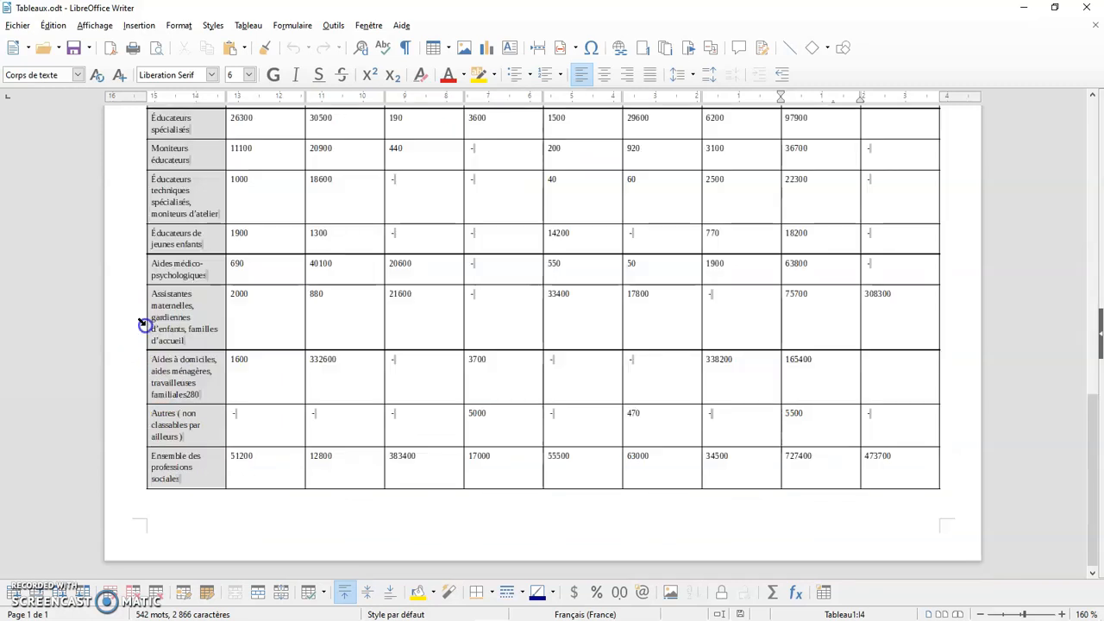
pyautogui.scroll(5, 401, 314)
pyautogui.scroll(3, 401, 326)
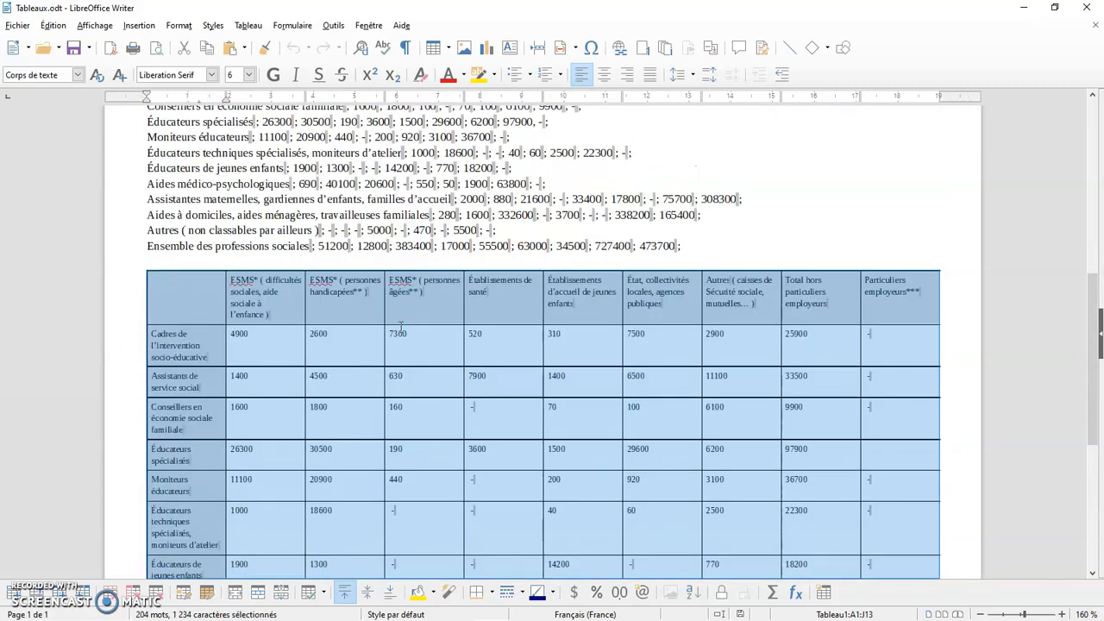
pyautogui.scroll(-1, 246, 254)
pyautogui.click(257, 331)
pyautogui.click(140, 265)
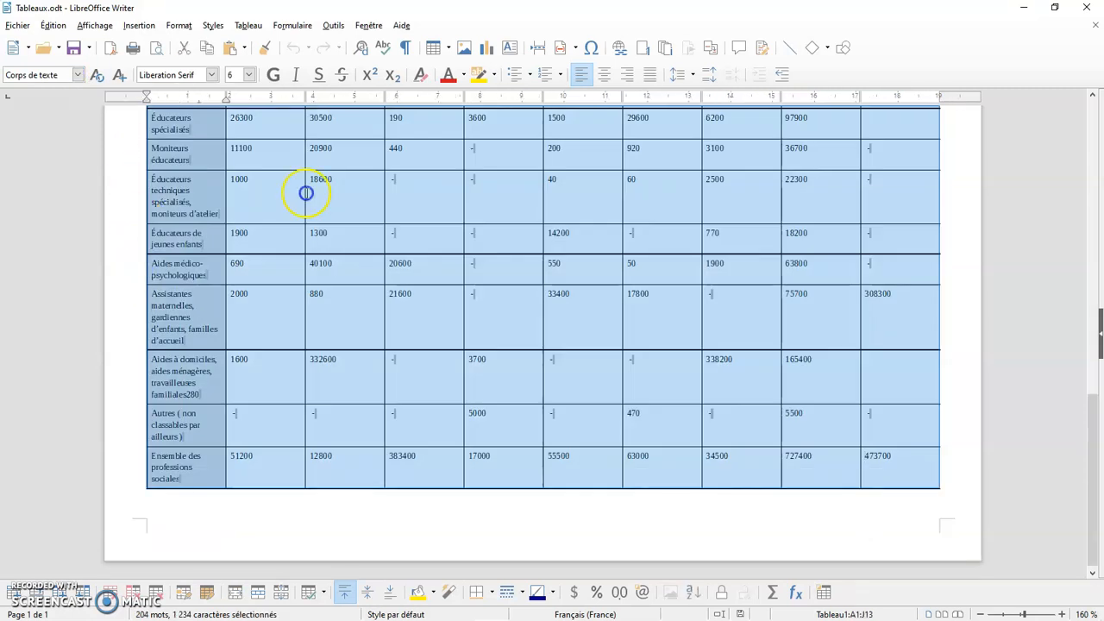
# Examine the font settings of the Corps de texte paragraph style used in the table and cancel the edit
pyautogui.rightClick(666, 316)
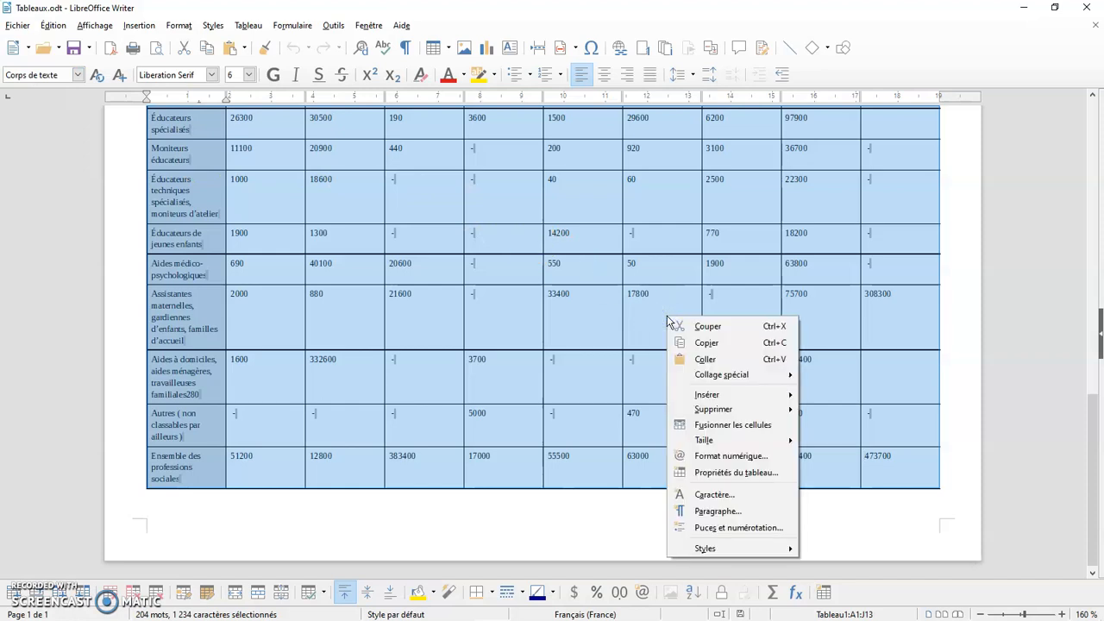
pyautogui.moveTo(718, 549)
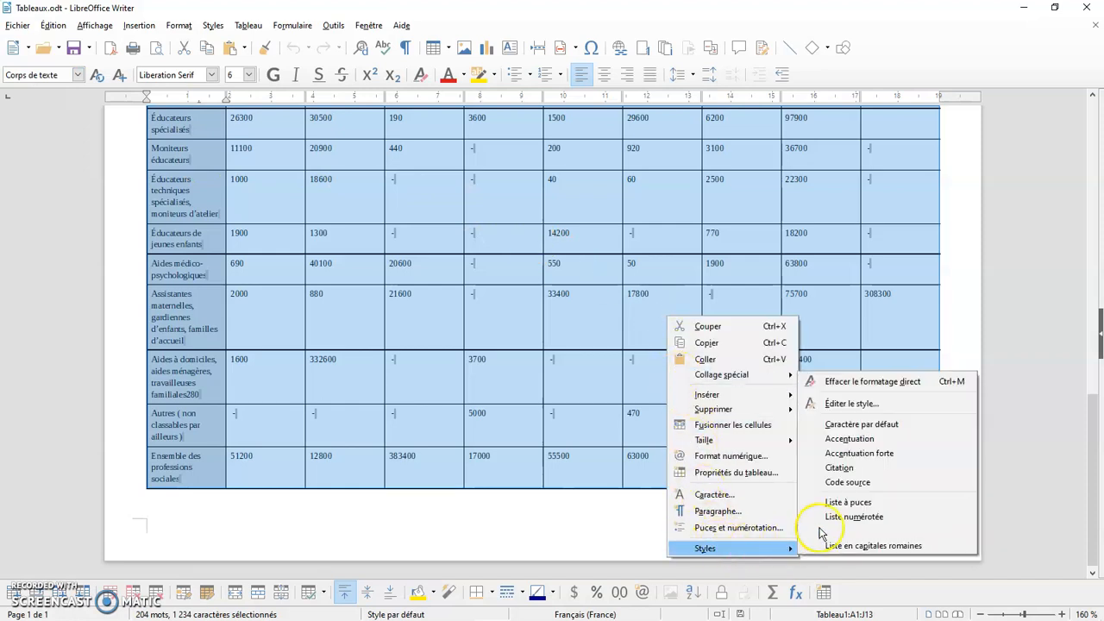
pyautogui.click(845, 403)
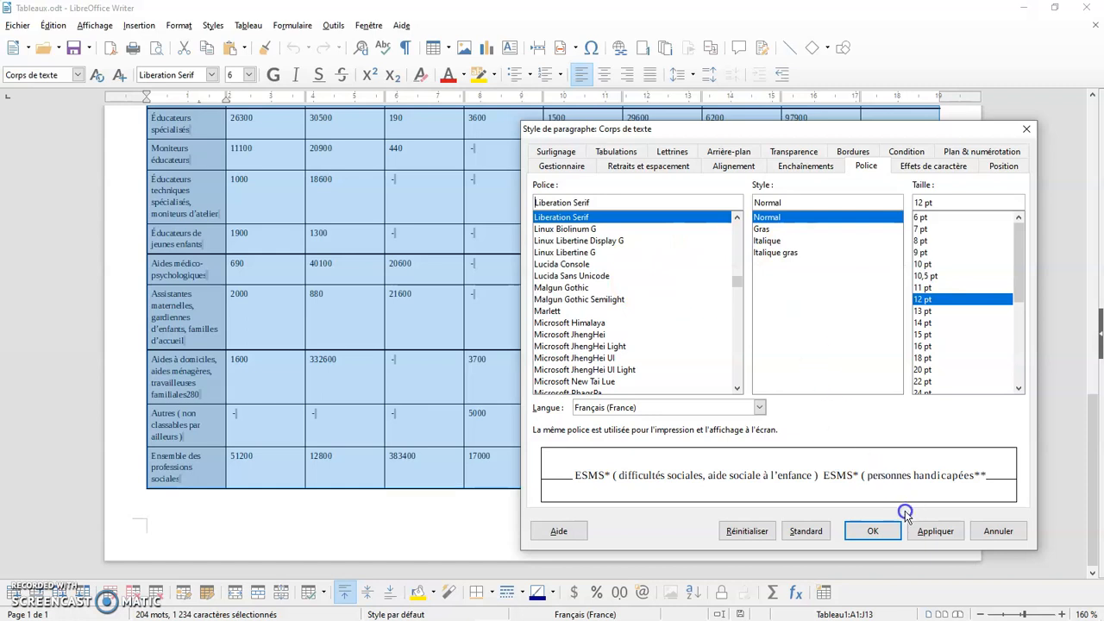
pyautogui.click(983, 533)
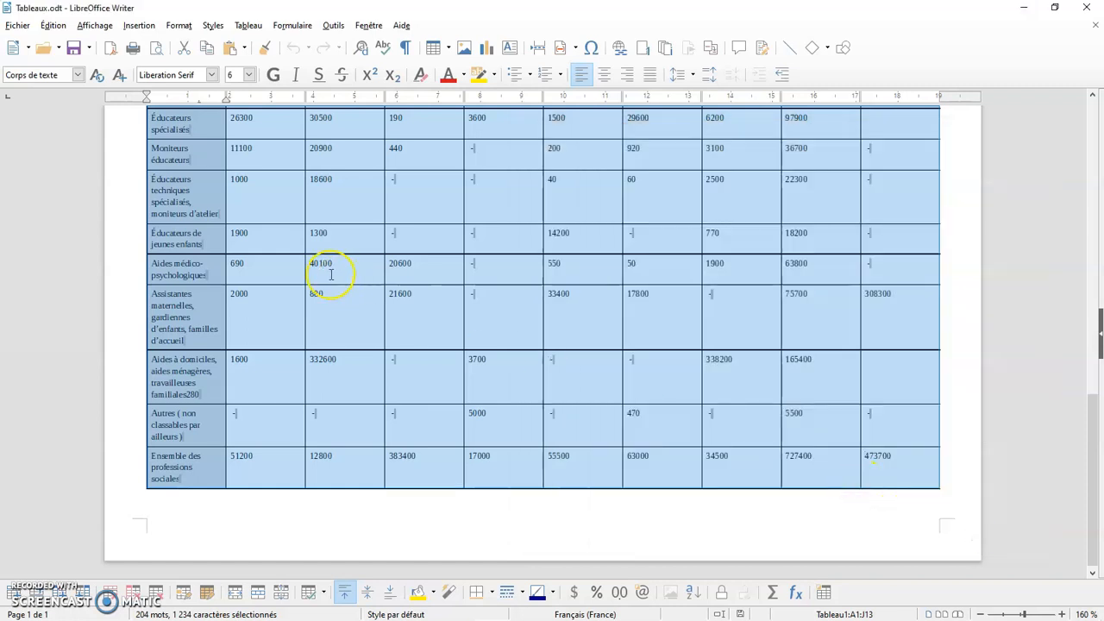
pyautogui.scroll(4, 328, 273)
pyautogui.scroll(1, 330, 273)
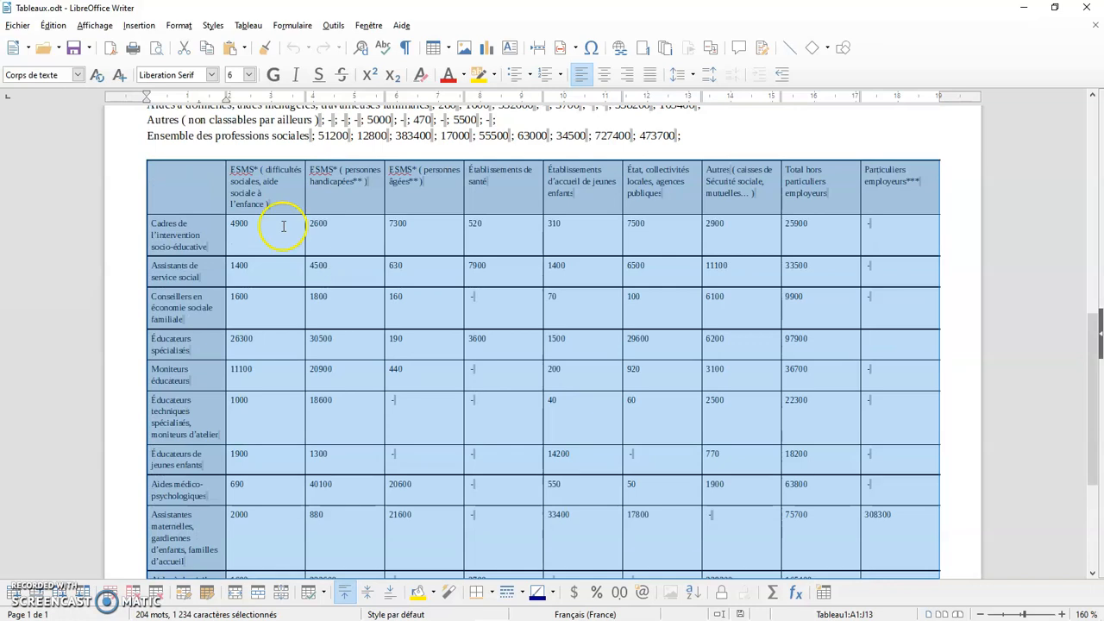
pyautogui.click(213, 27)
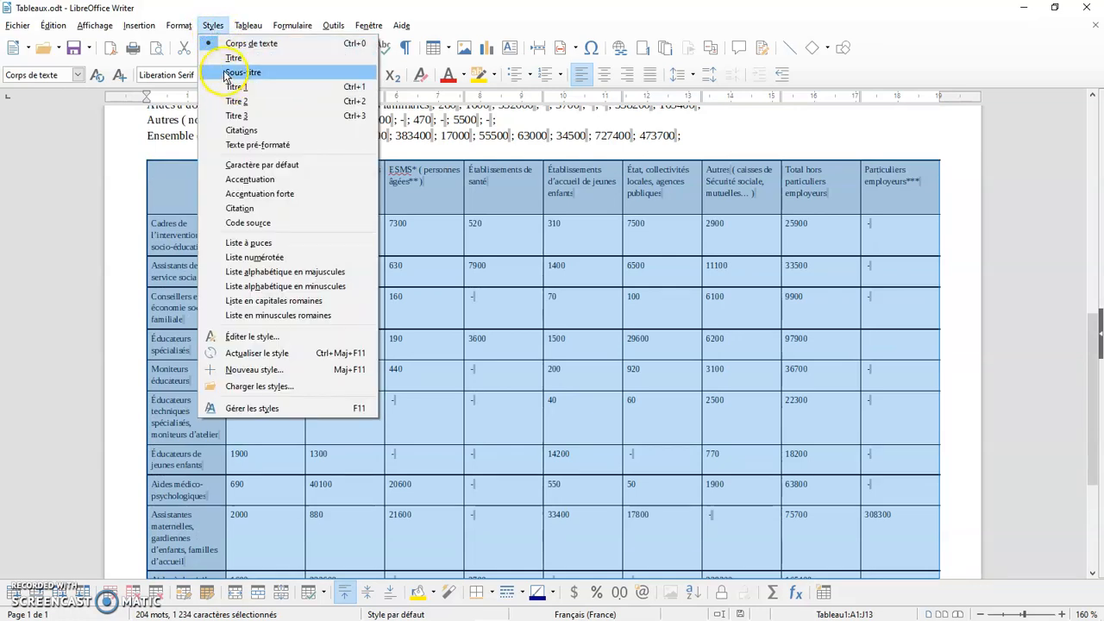
pyautogui.click(213, 25)
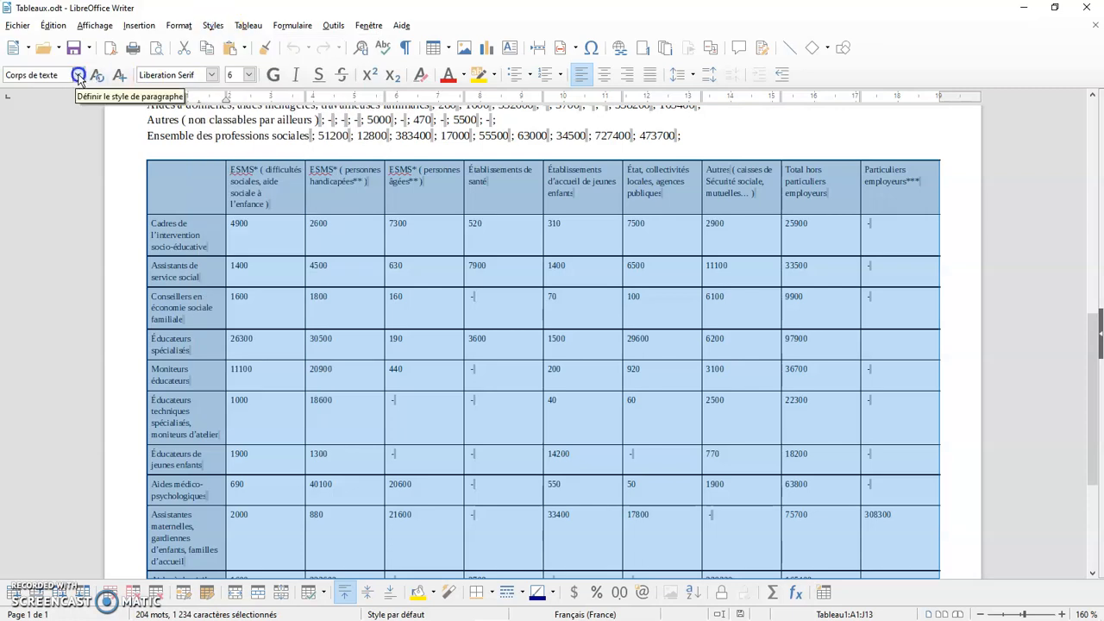
# Apply the Style par défaut paragraph style to the whole selected table and review it up to the header row
pyautogui.click(78, 76)
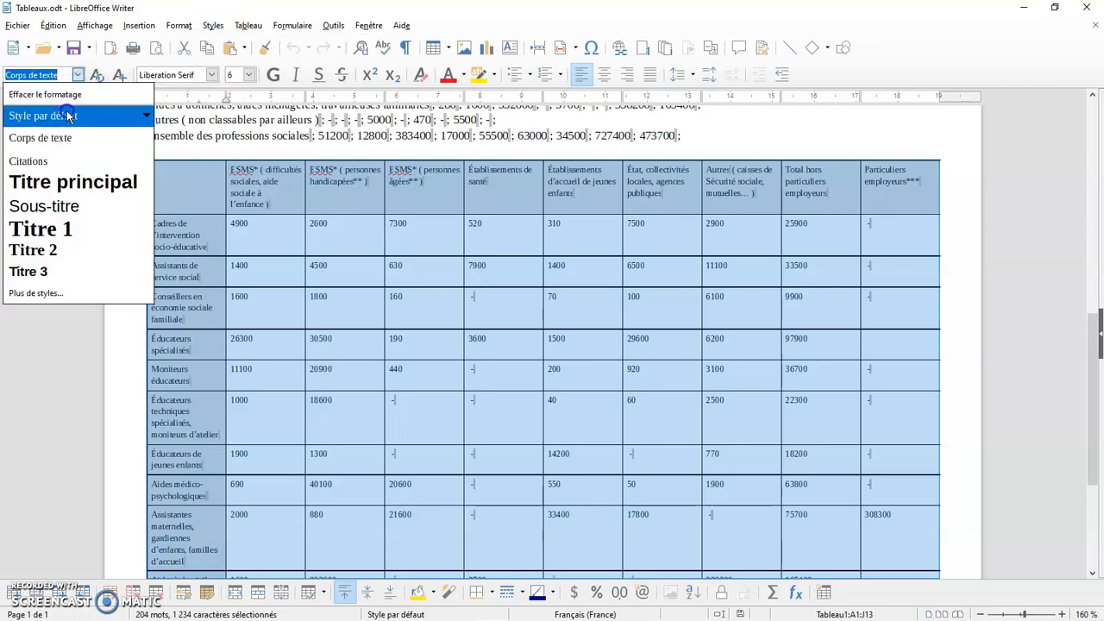
pyautogui.click(68, 116)
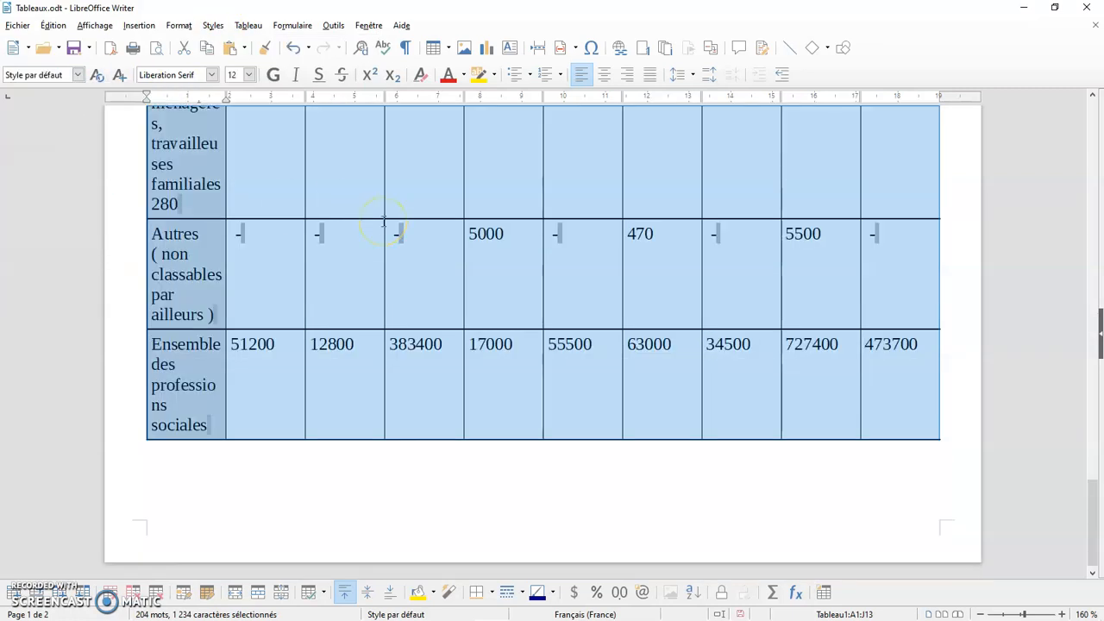
pyautogui.scroll(10, 383, 222)
pyautogui.scroll(8, 384, 222)
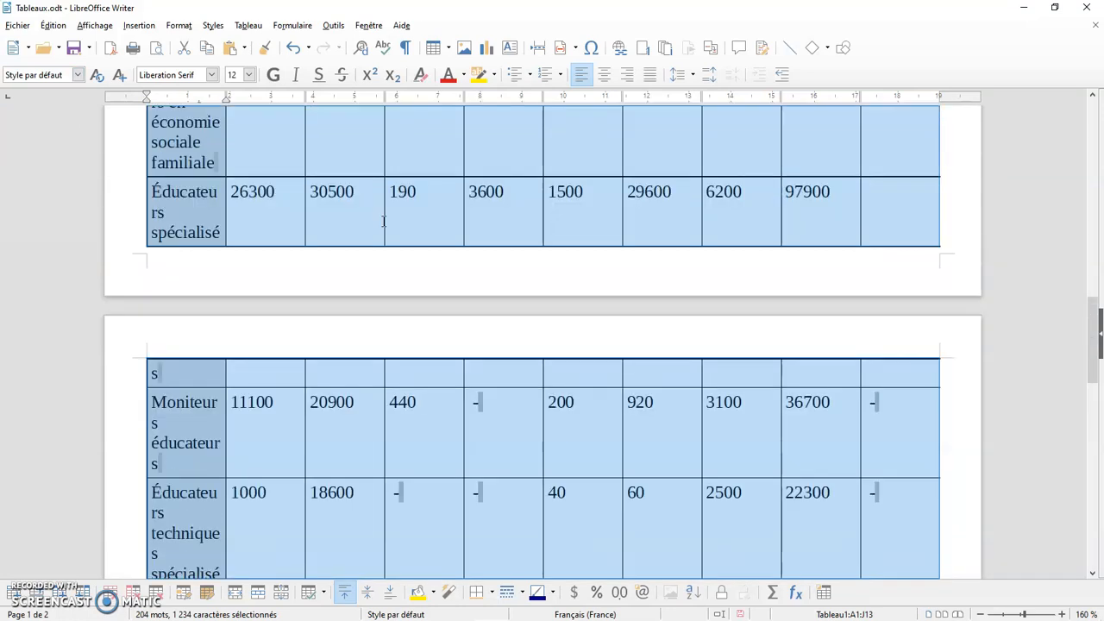
pyautogui.scroll(10, 384, 223)
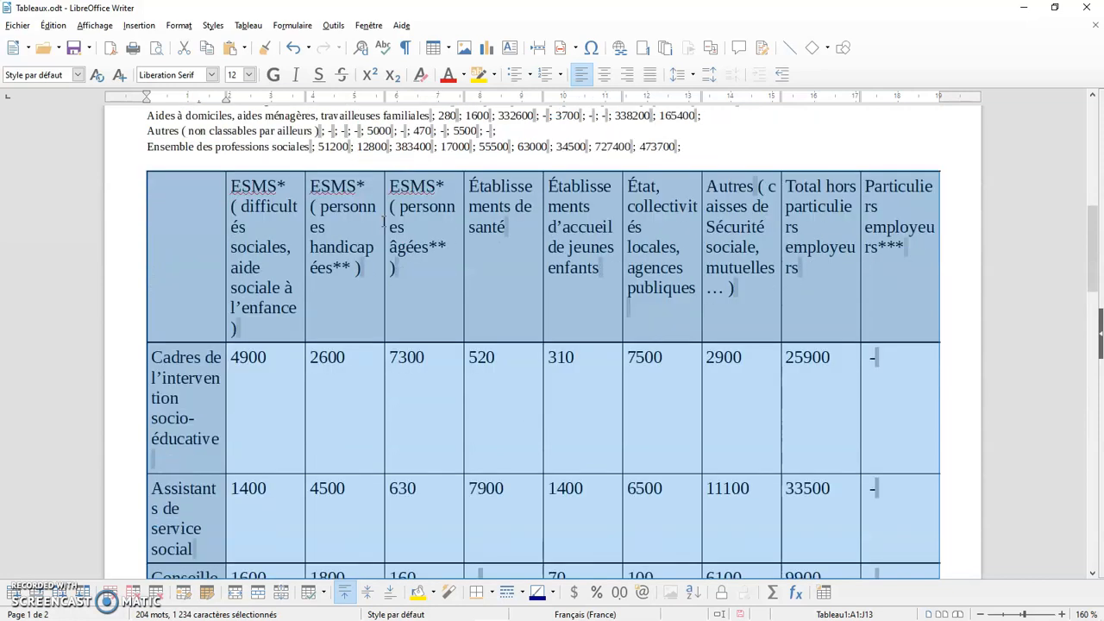
# Review the available paragraph styles in the complete style list and in the short lists, without choosing one
pyautogui.click(77, 75)
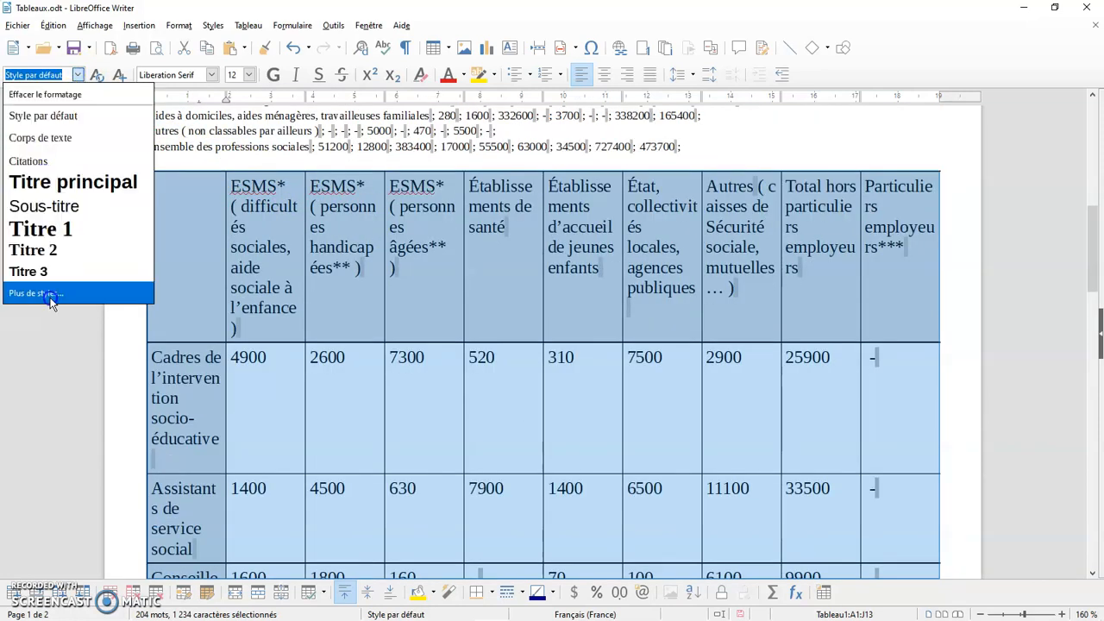
pyautogui.click(52, 295)
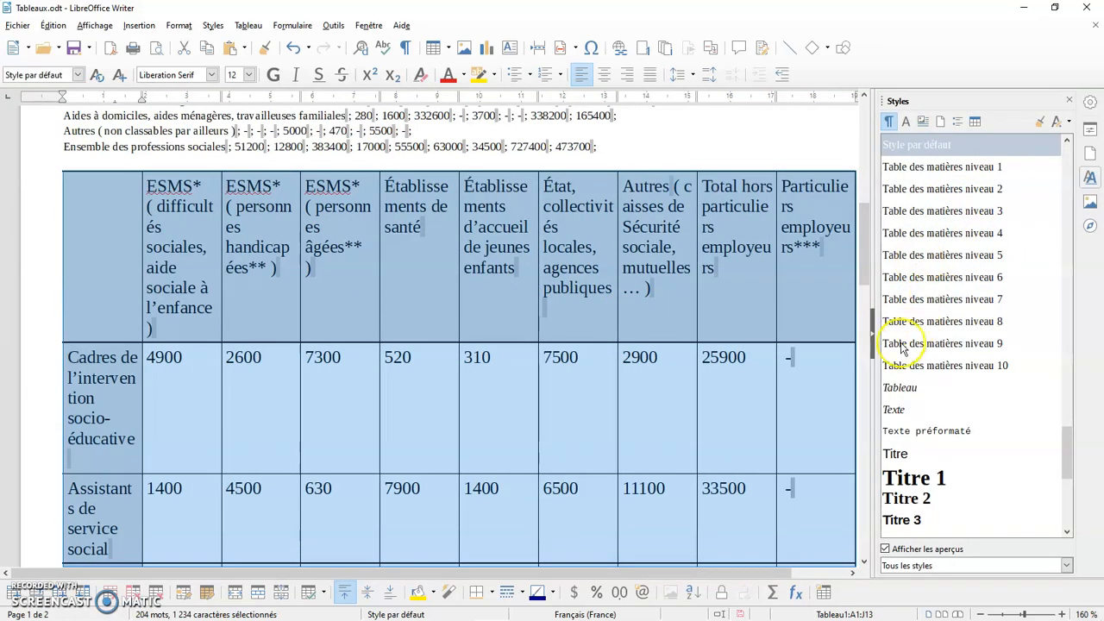
pyautogui.click(873, 346)
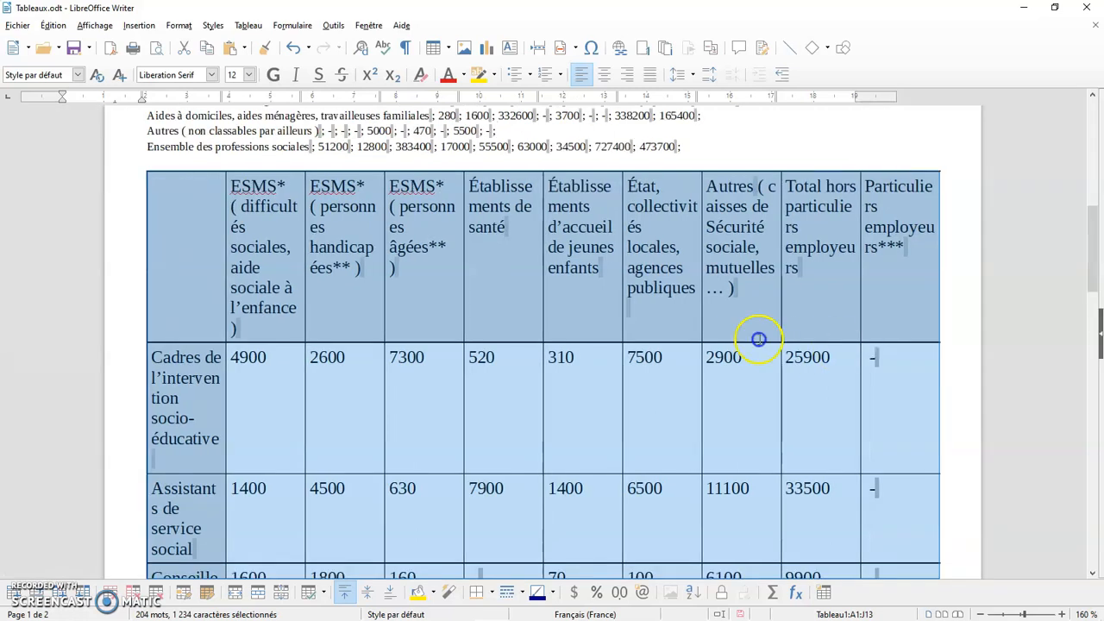
pyautogui.click(76, 75)
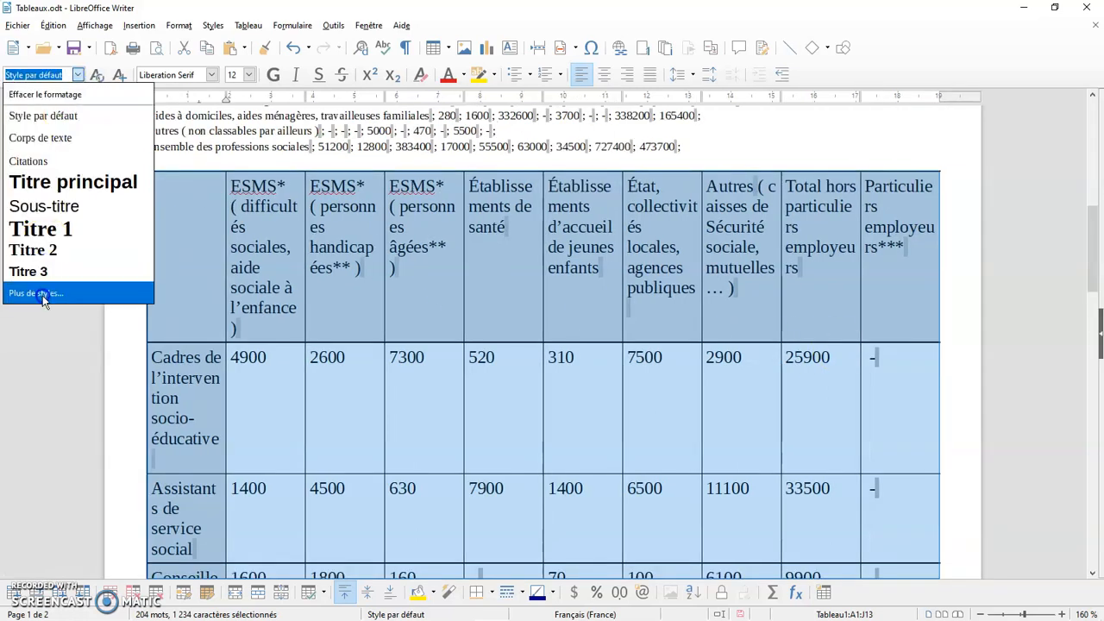
pyautogui.click(259, 267)
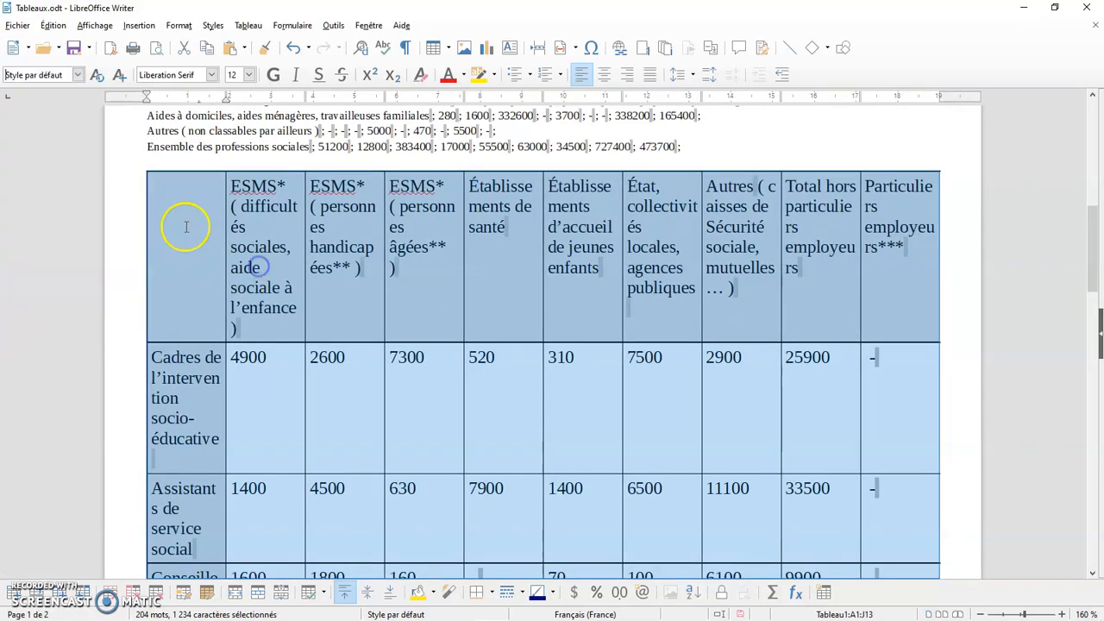
pyautogui.click(213, 25)
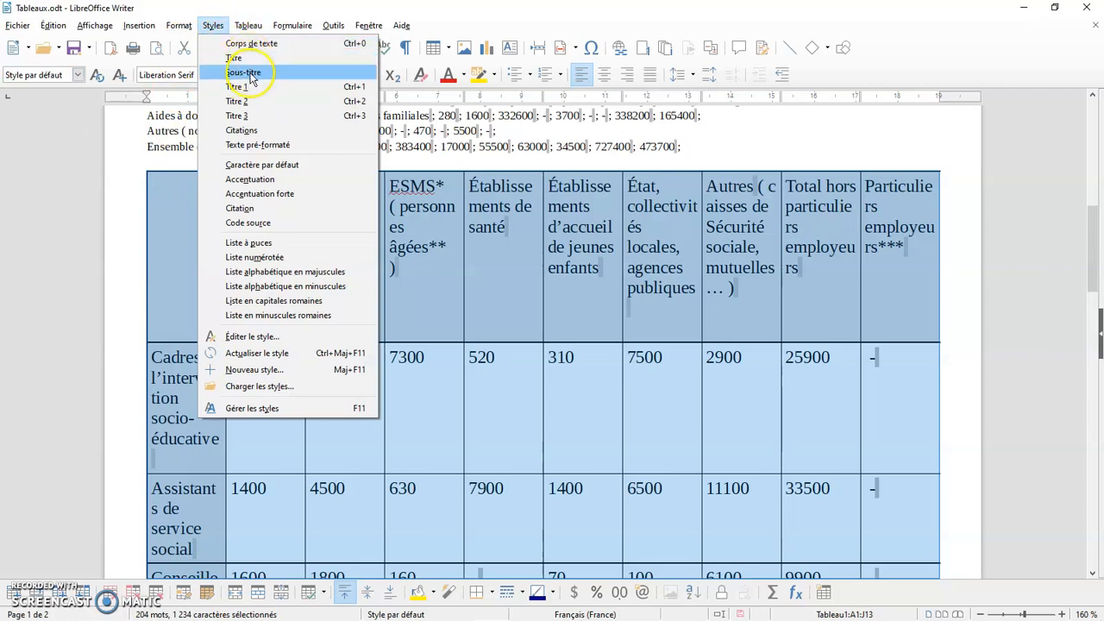
pyautogui.click(215, 25)
pyautogui.click(77, 75)
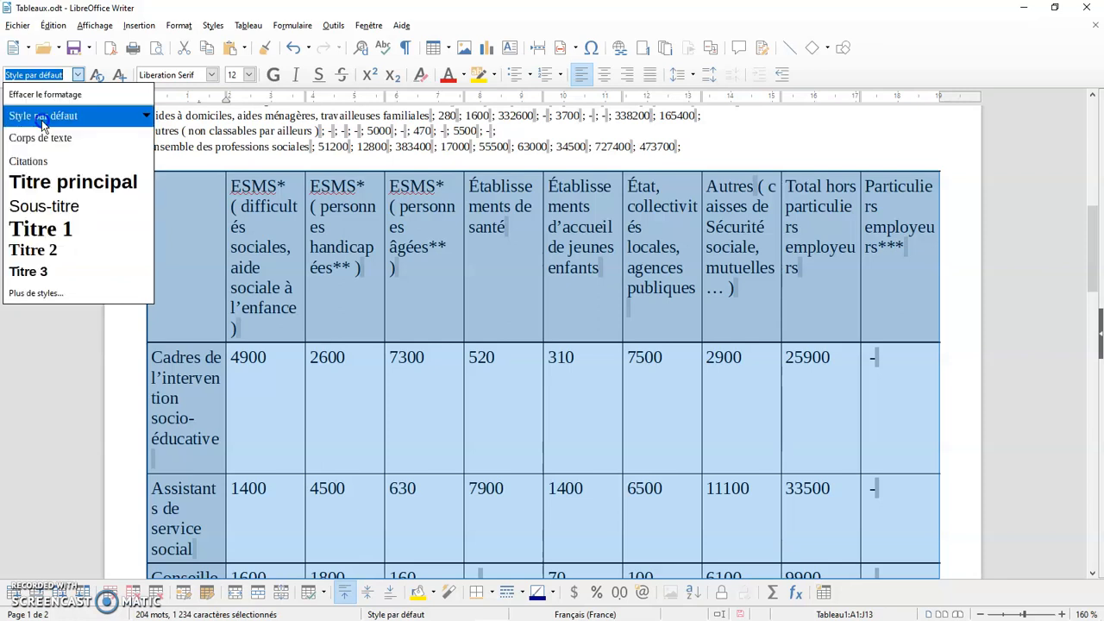
pyautogui.click(77, 76)
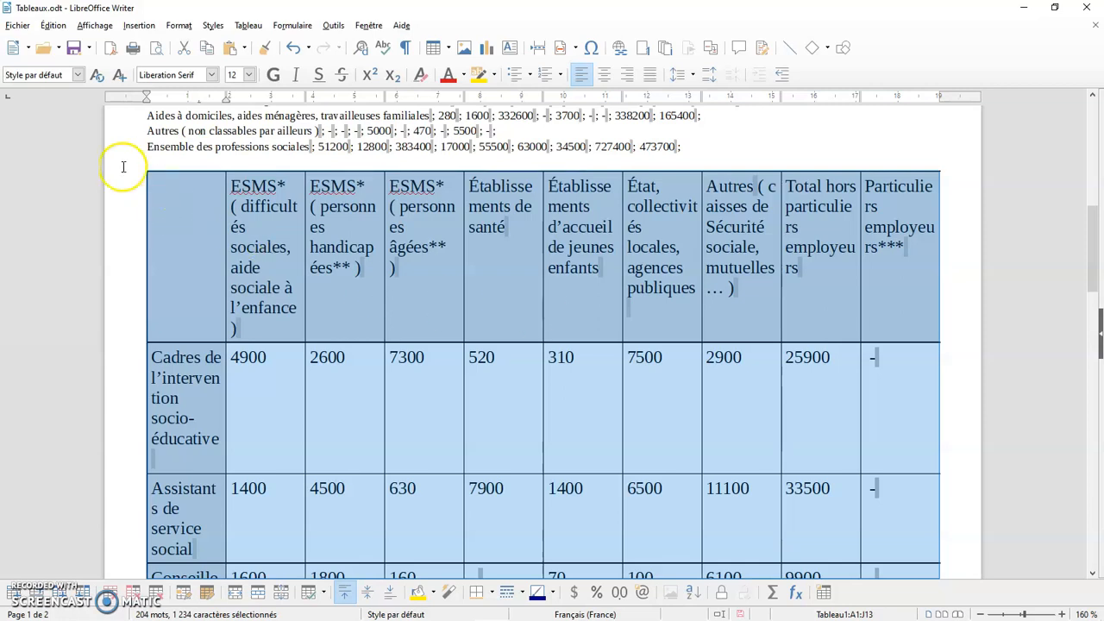
# Apply the Corps de texte paragraph style to the whole selected table and check the rows up to the header
pyautogui.click(78, 75)
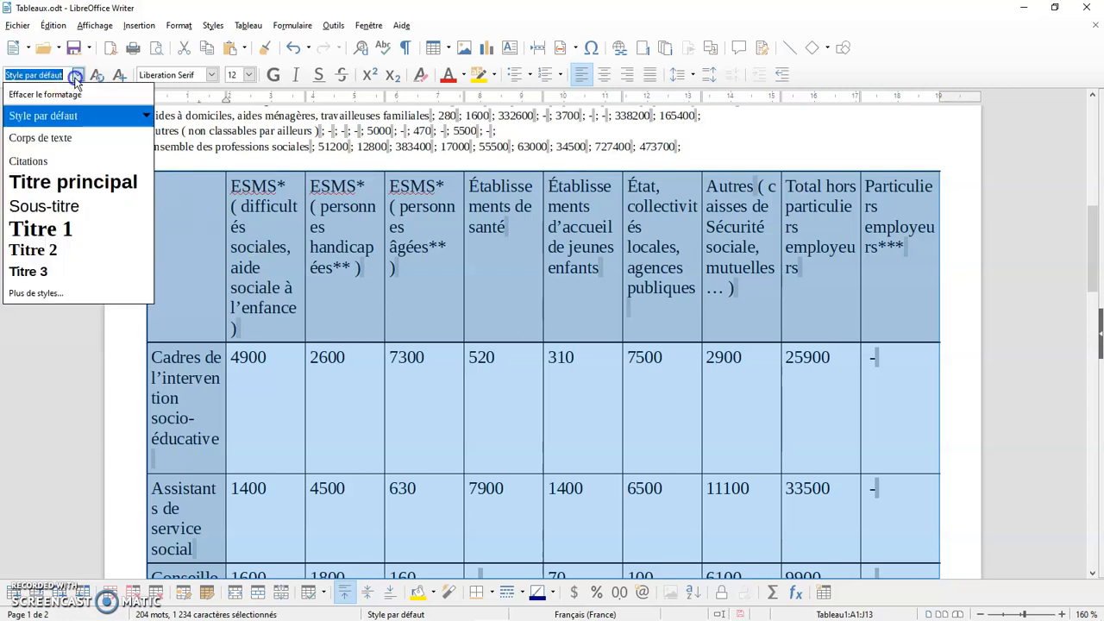
pyautogui.click(40, 137)
pyautogui.scroll(6, 256, 228)
pyautogui.scroll(12, 256, 228)
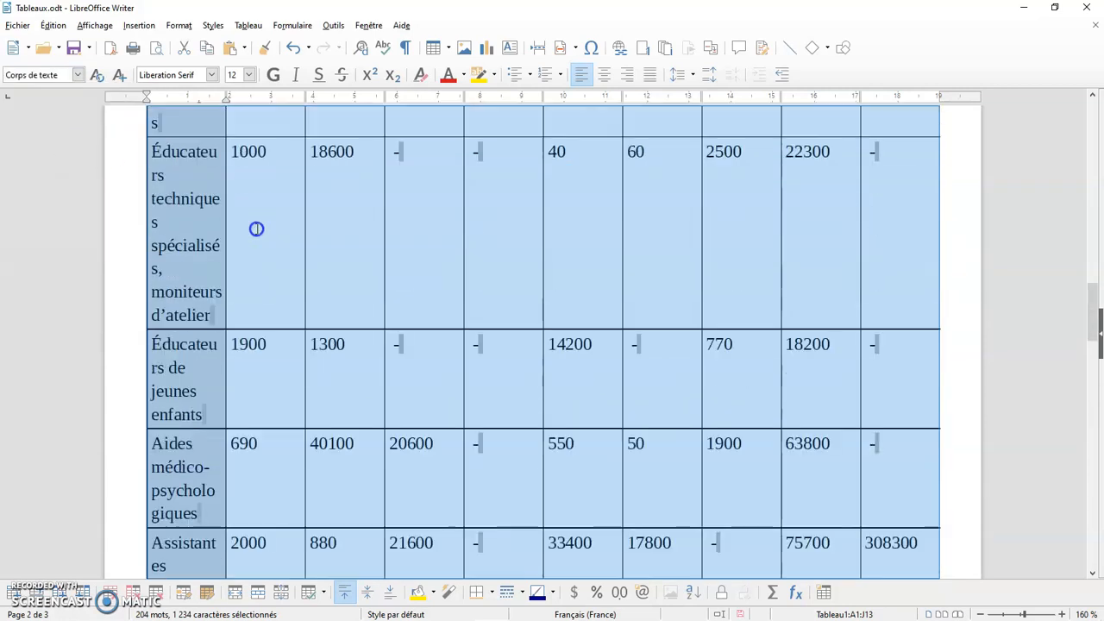
pyautogui.scroll(8, 256, 229)
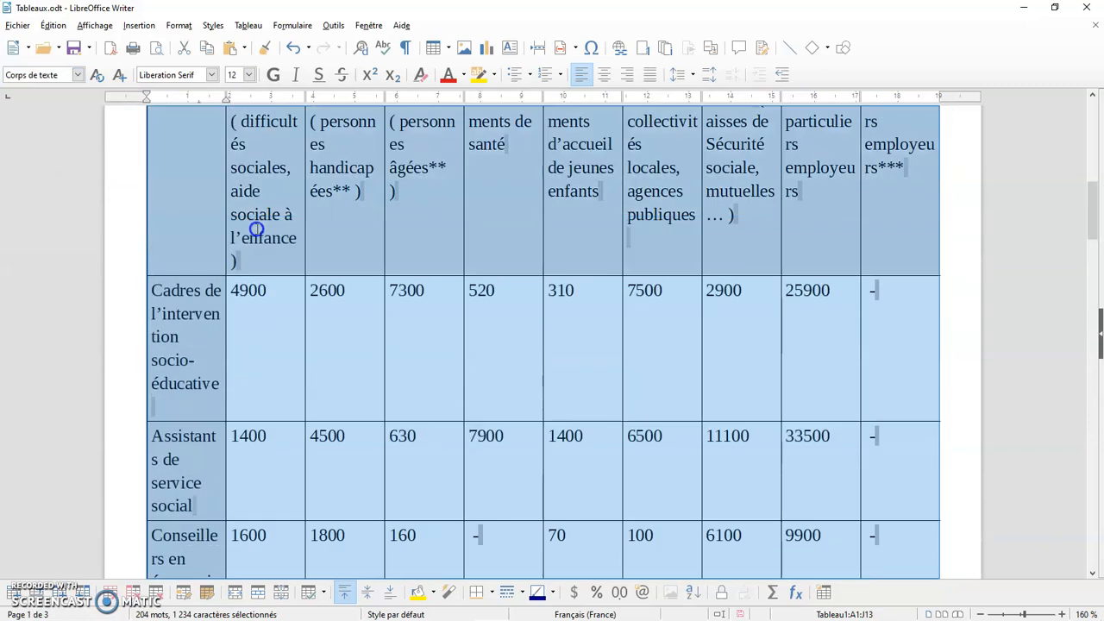
# Display the complete list of paragraph styles beside the document, keeping the table selected
pyautogui.click(213, 25)
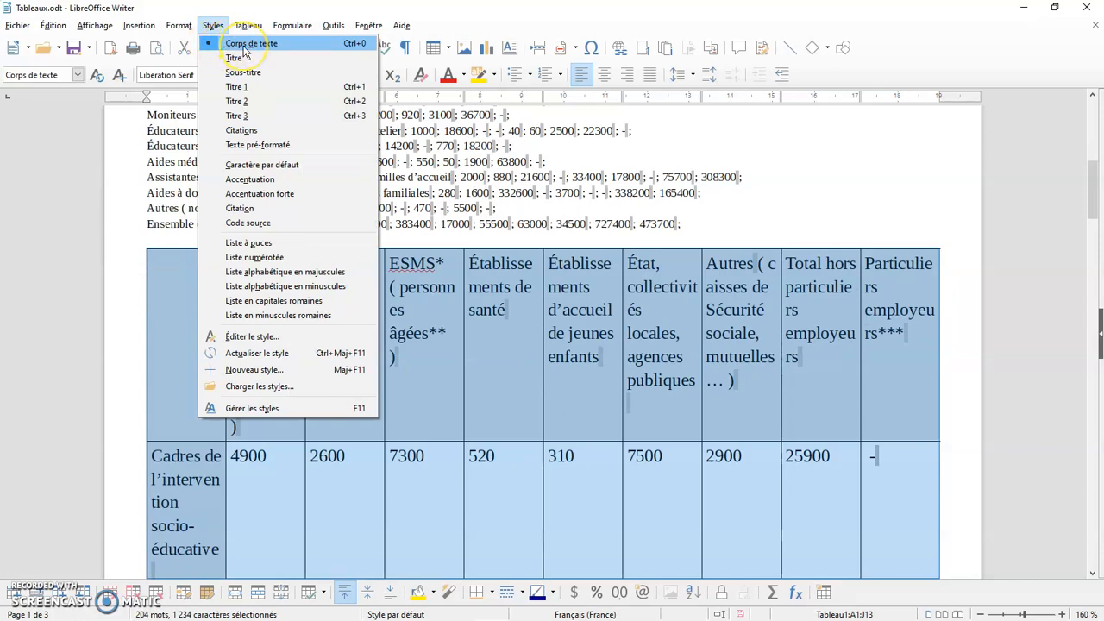
pyautogui.click(766, 330)
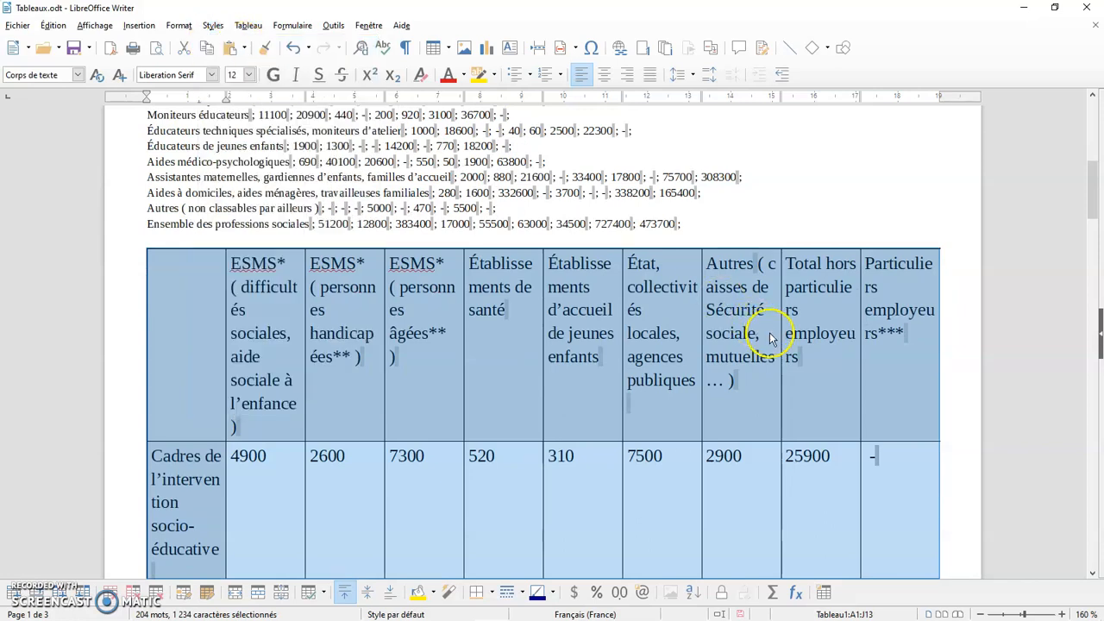
pyautogui.click(1099, 345)
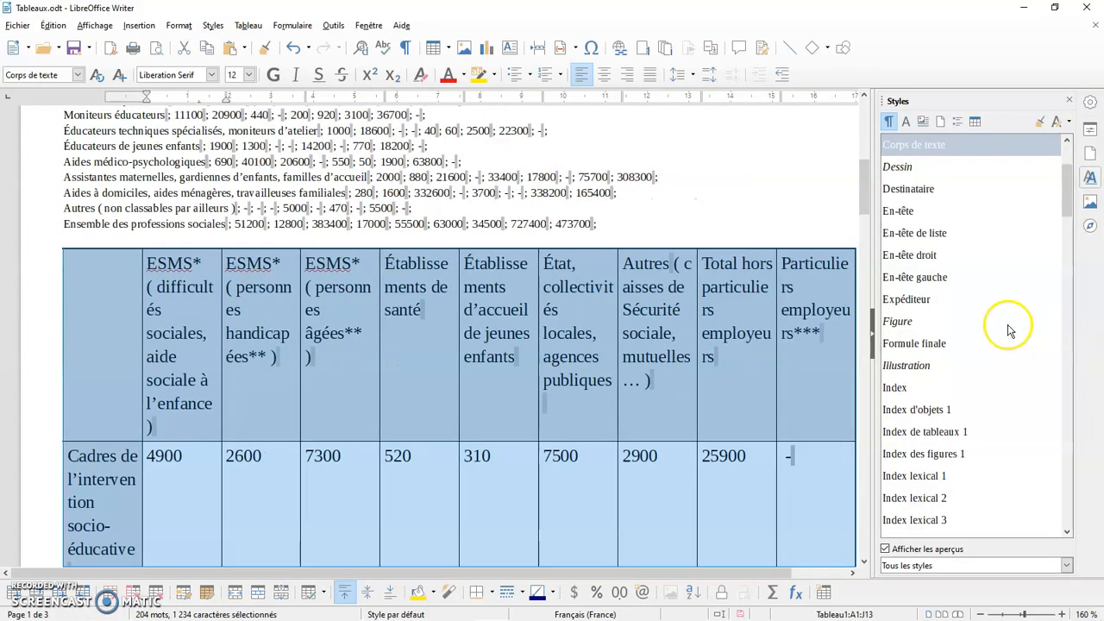
pyautogui.click(1089, 103)
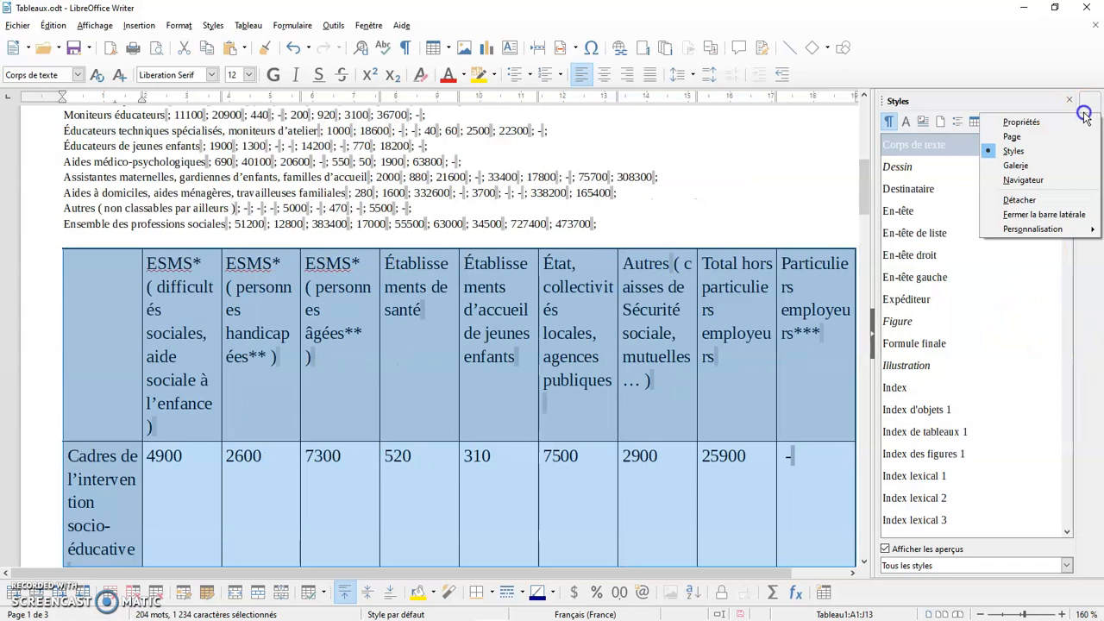
pyautogui.click(1020, 152)
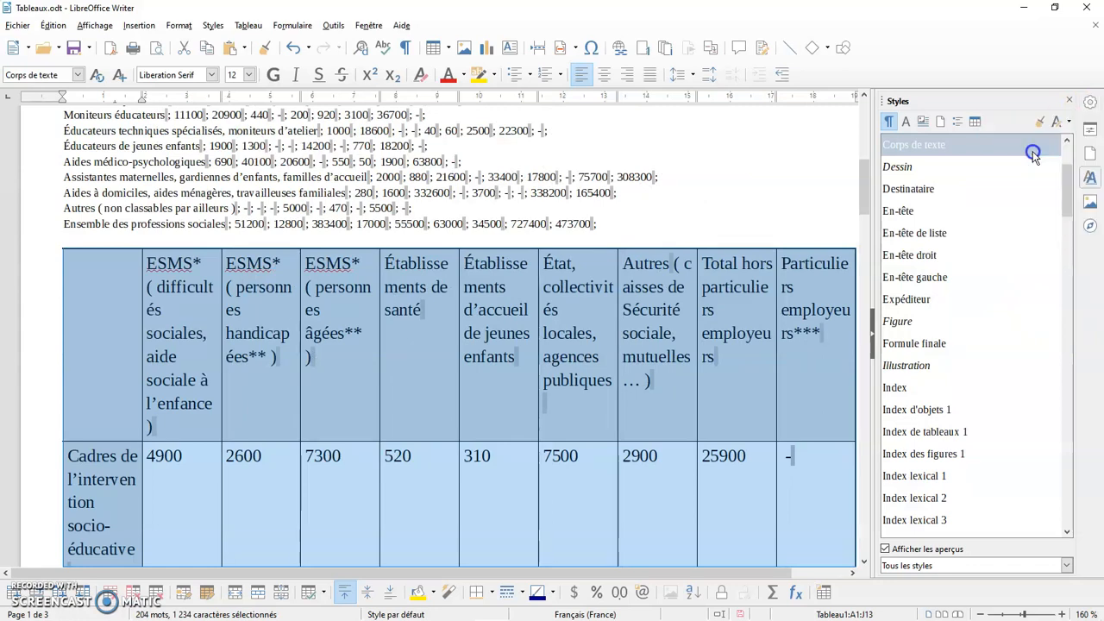
pyautogui.click(1089, 180)
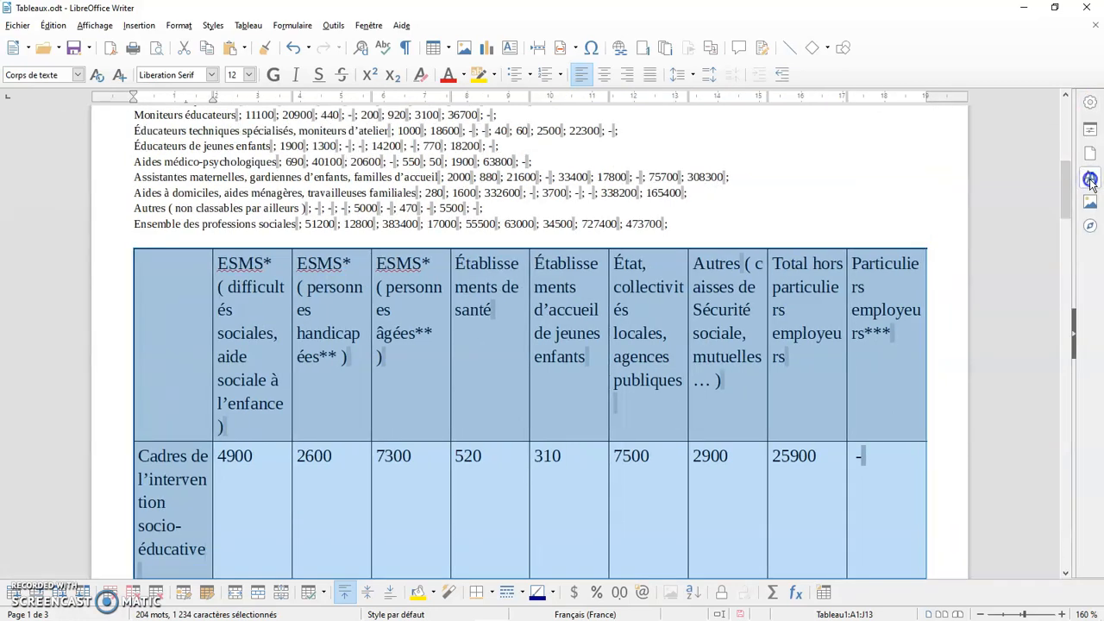
pyautogui.click(1090, 181)
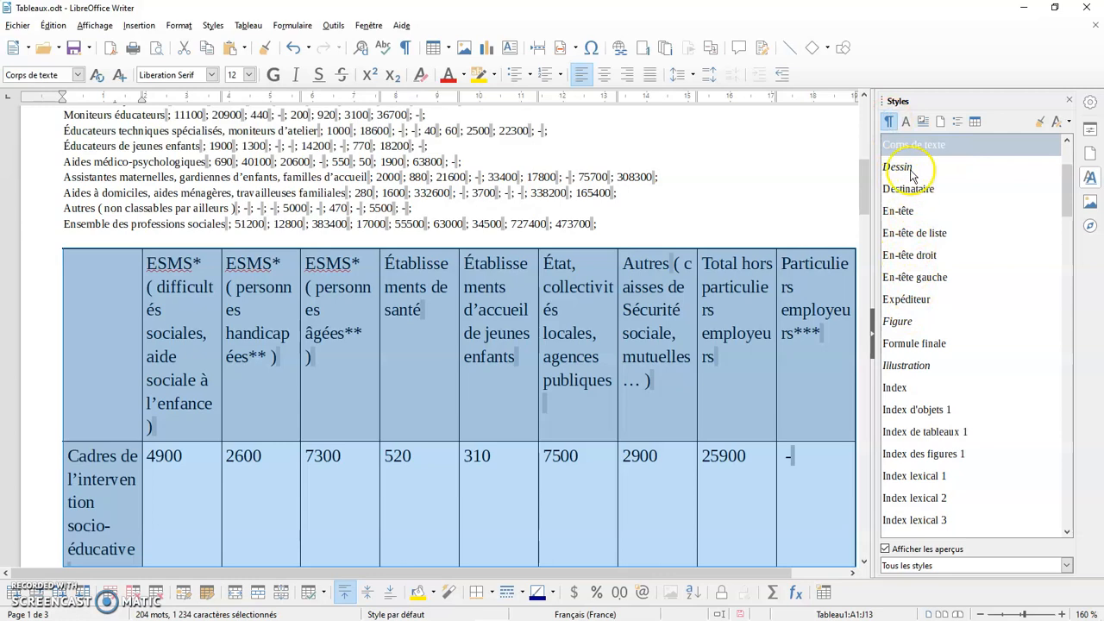
# Apply the Expéditeur paragraph style to the whole selected table and review the restyled rows
pyautogui.click(904, 301)
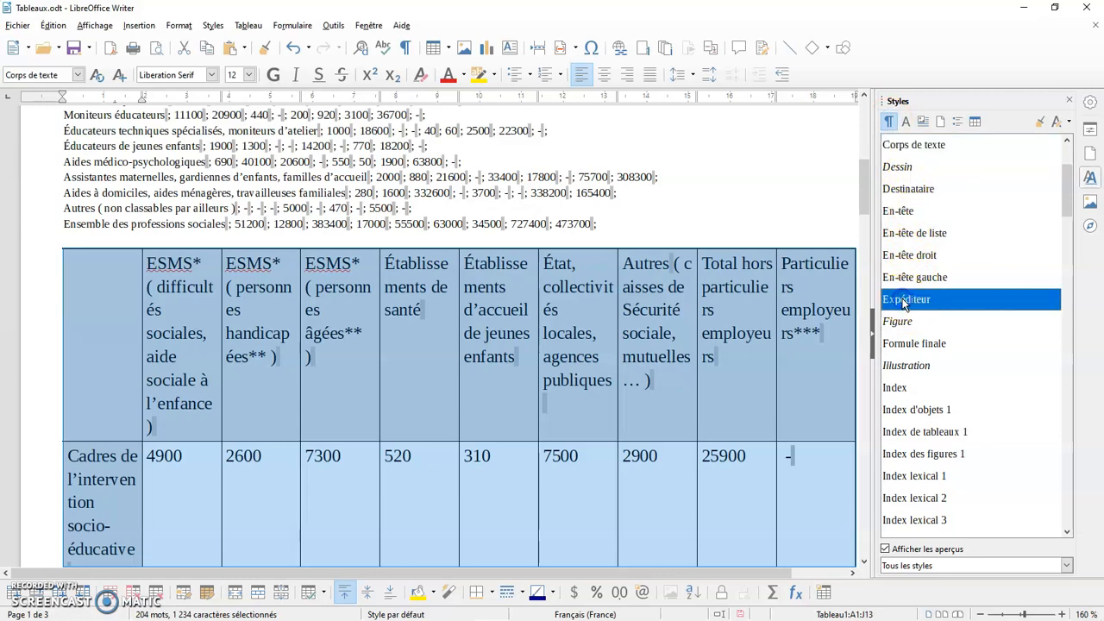
pyautogui.doubleClick(904, 300)
pyautogui.scroll(15, 628, 320)
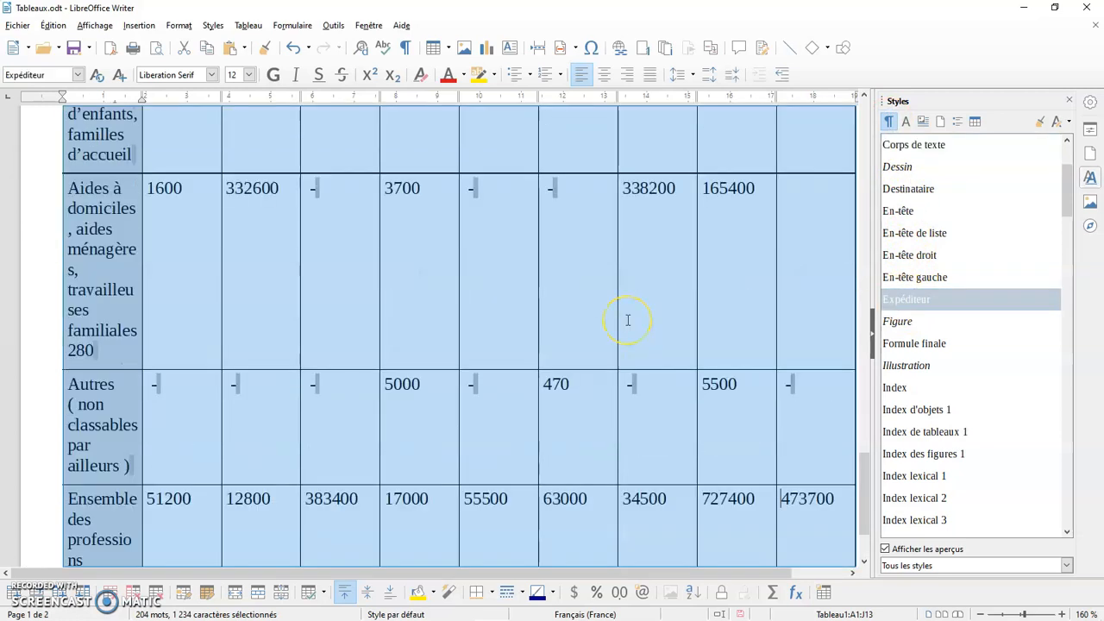
pyautogui.scroll(15, 628, 320)
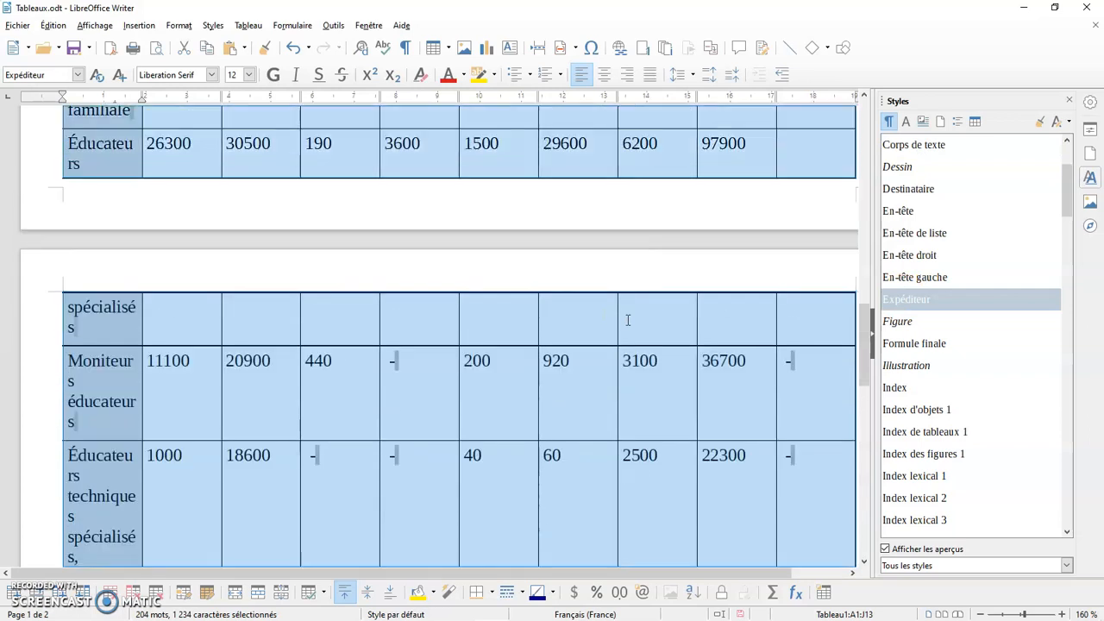
# Apply the Illustration paragraph style to the whole selected table and review the restyled rows up to the header
pyautogui.scroll(-1, 628, 320)
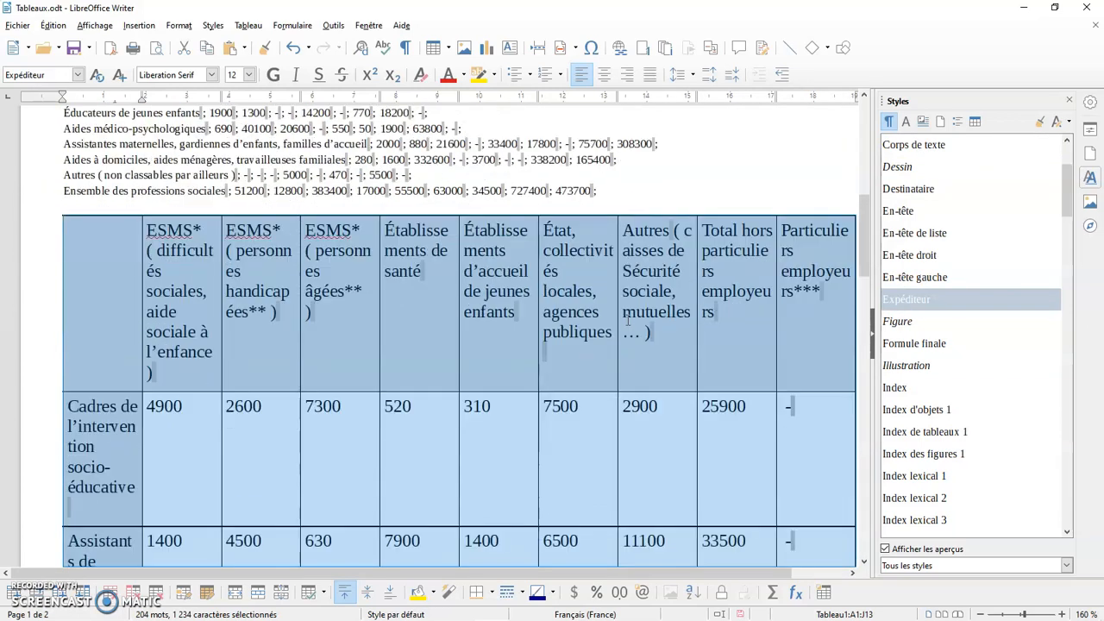
pyautogui.doubleClick(902, 367)
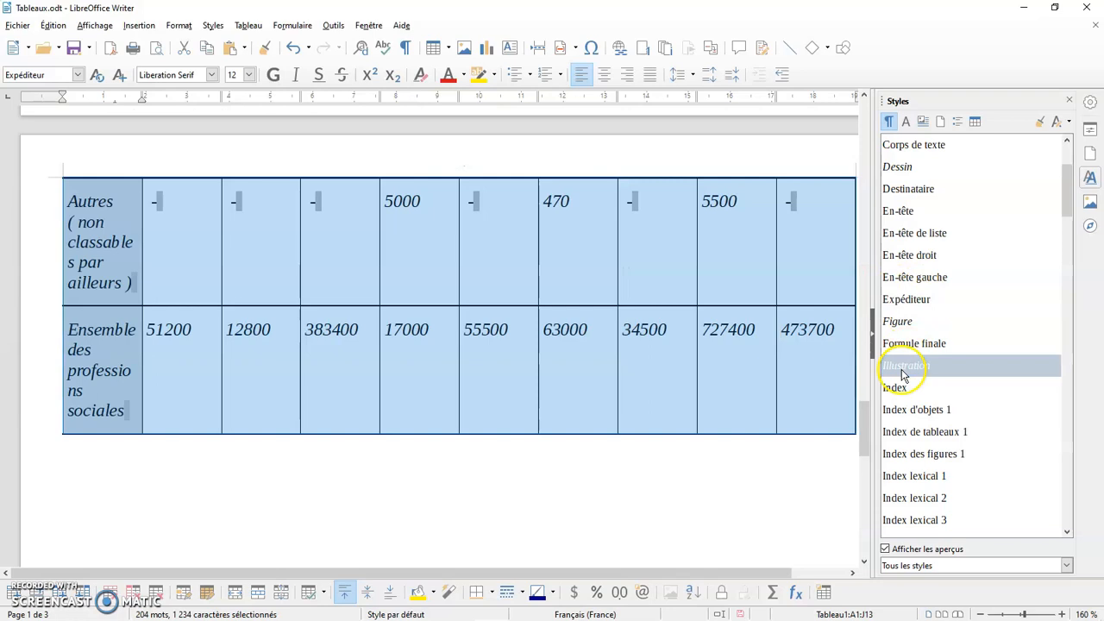
pyautogui.scroll(5, 561, 303)
pyautogui.scroll(10, 561, 305)
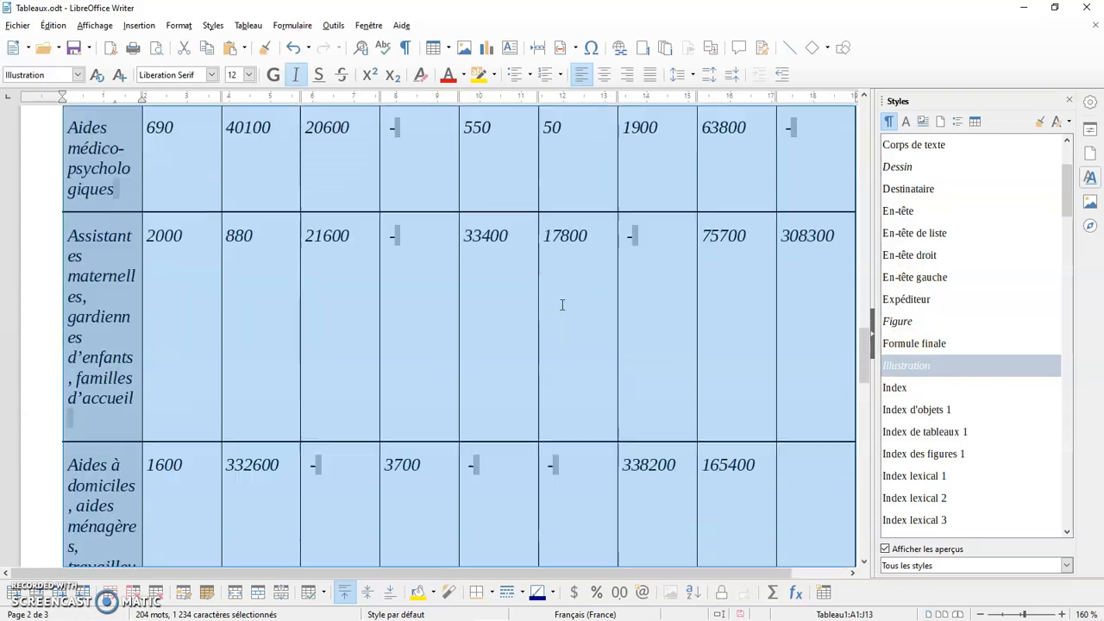
pyautogui.scroll(10, 562, 304)
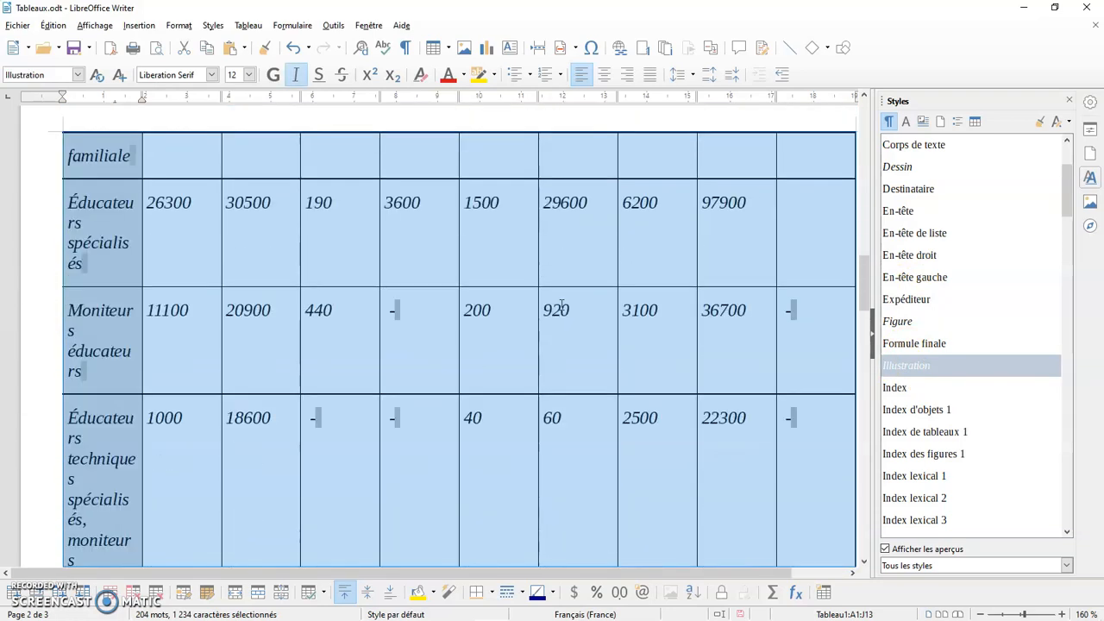
pyautogui.scroll(5, 562, 304)
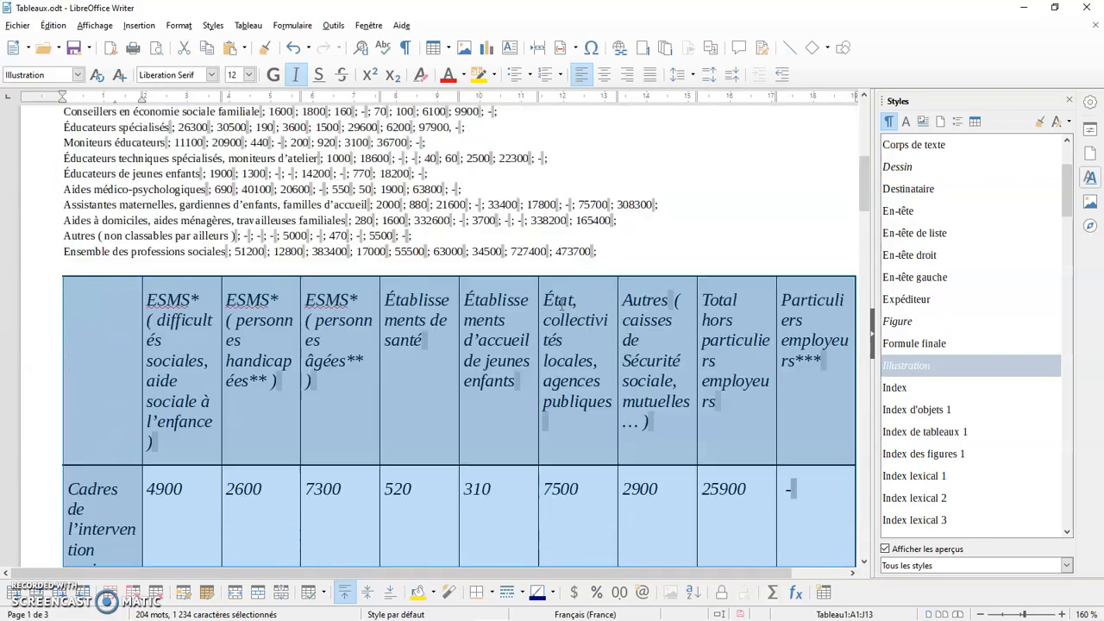
pyautogui.scroll(-2, 562, 305)
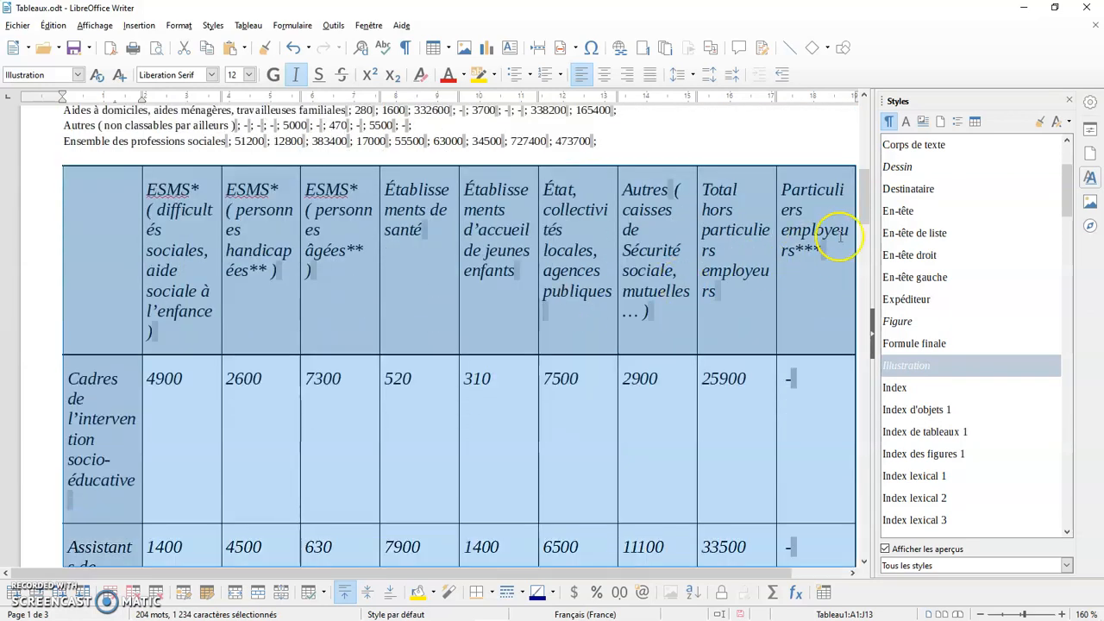
# Apply the Corps de texte paragraph style to the whole selected table again and check the rows up to the header
pyautogui.doubleClick(908, 146)
pyautogui.middleClick(633, 251)
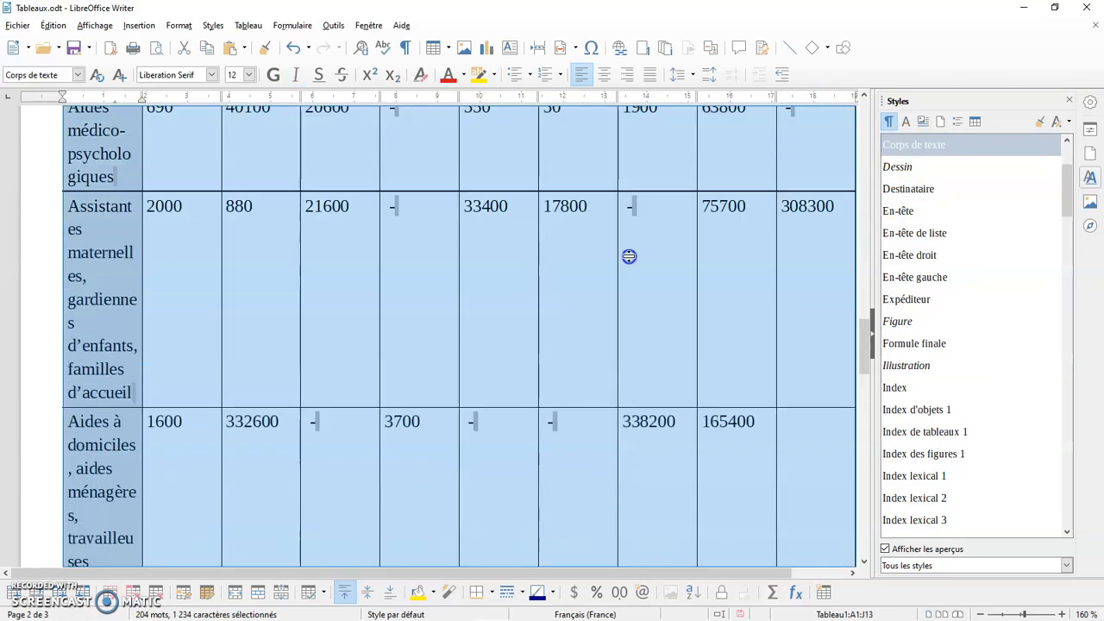
pyautogui.scroll(11, 629, 256)
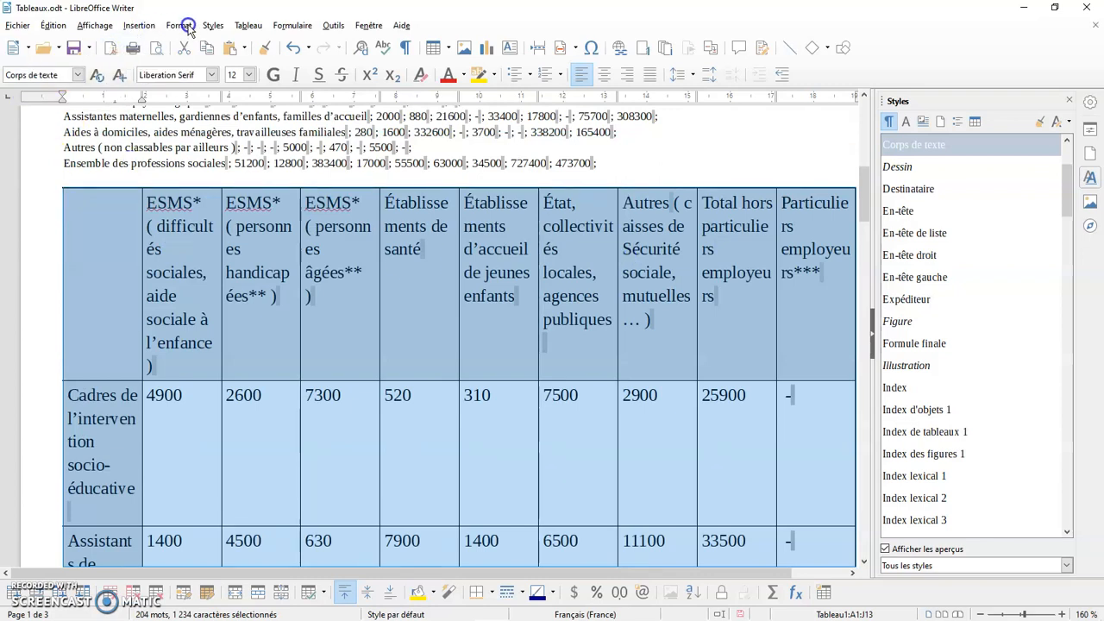
# Modify the Corps de texte paragraph style to a font size of 8 pt and review the updated table
pyautogui.click(210, 26)
pyautogui.click(213, 25)
pyautogui.rightClick(953, 147)
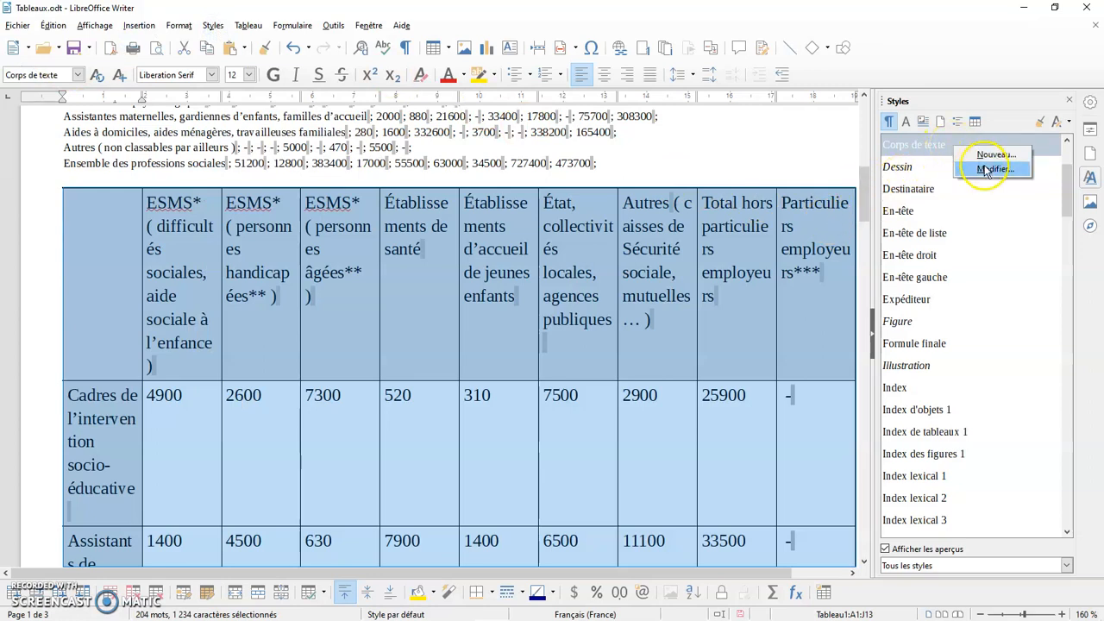
pyautogui.click(986, 170)
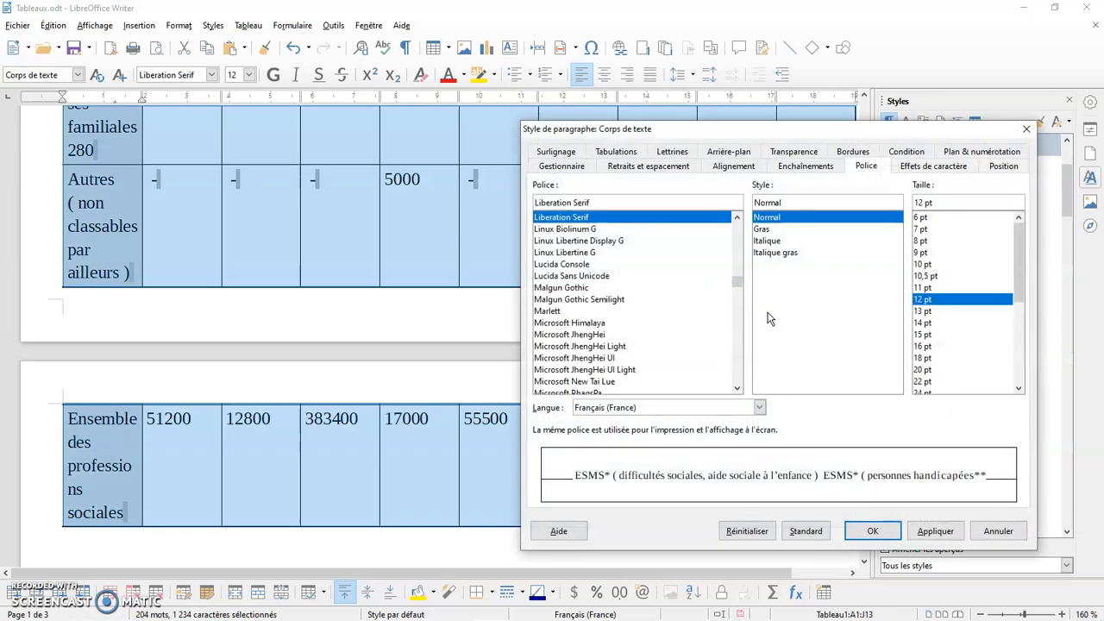
pyautogui.click(920, 241)
pyautogui.click(936, 530)
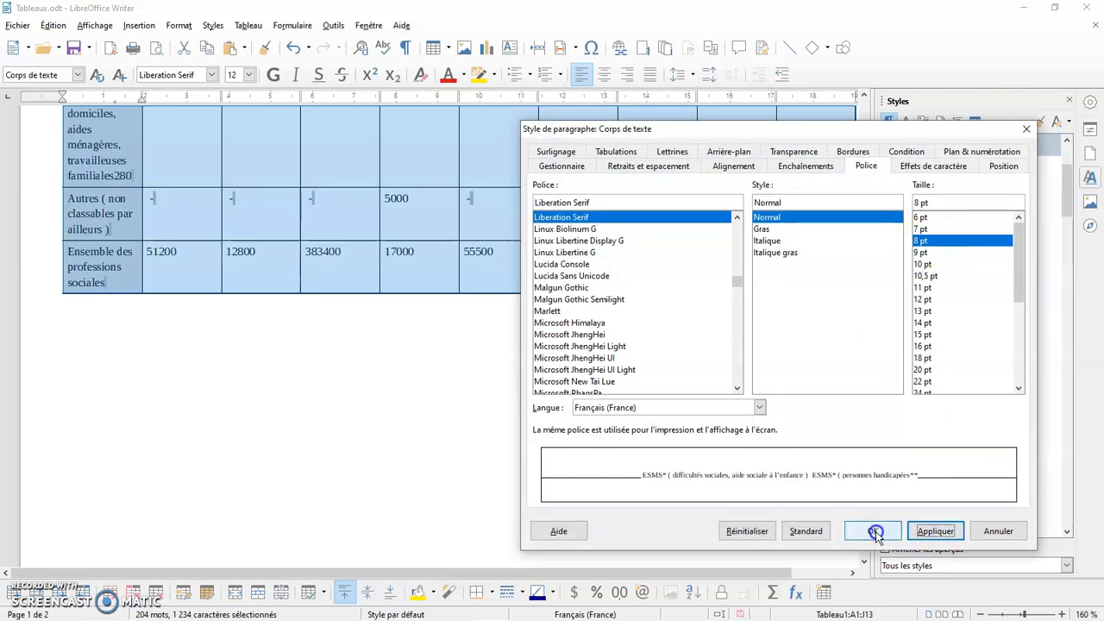
pyautogui.click(875, 531)
pyautogui.scroll(8, 587, 355)
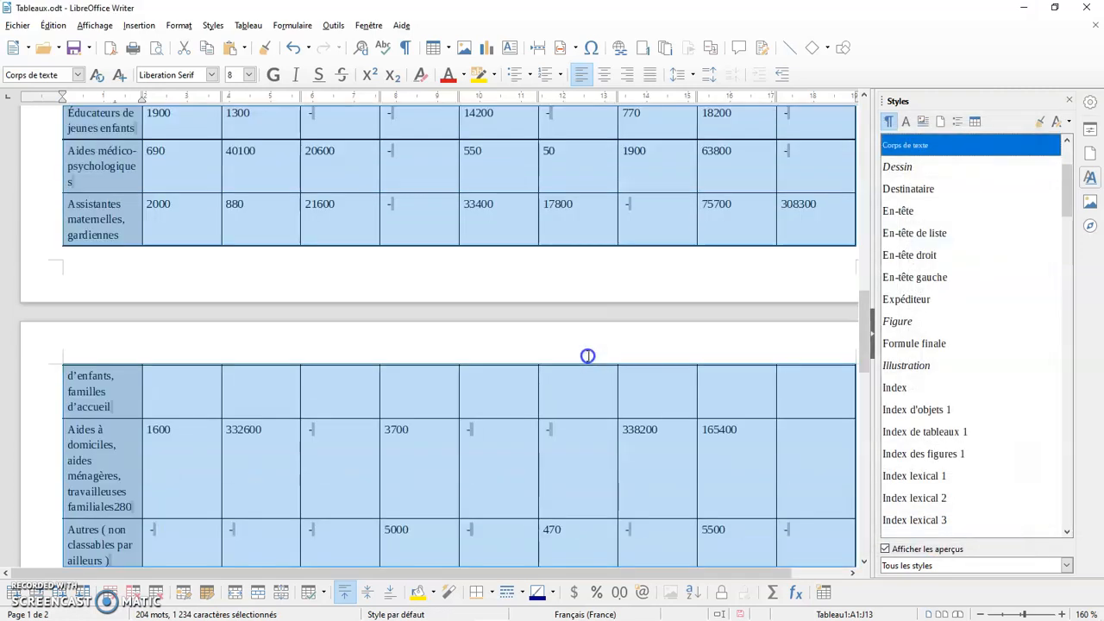
pyautogui.scroll(10, 588, 356)
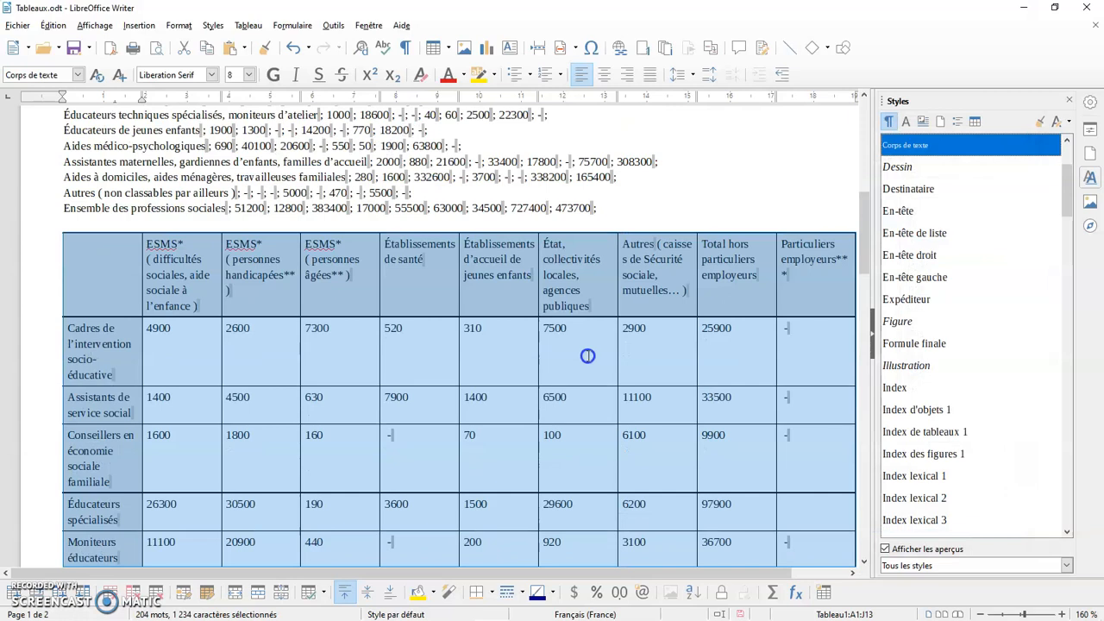
pyautogui.scroll(-1, 587, 356)
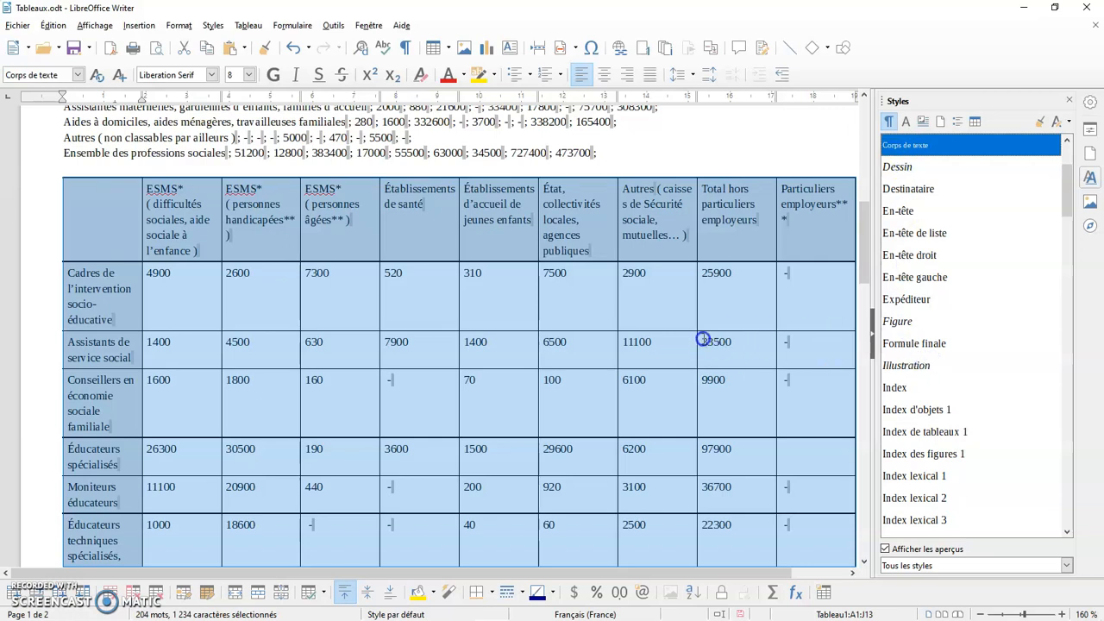
pyautogui.click(423, 254)
pyautogui.click(210, 25)
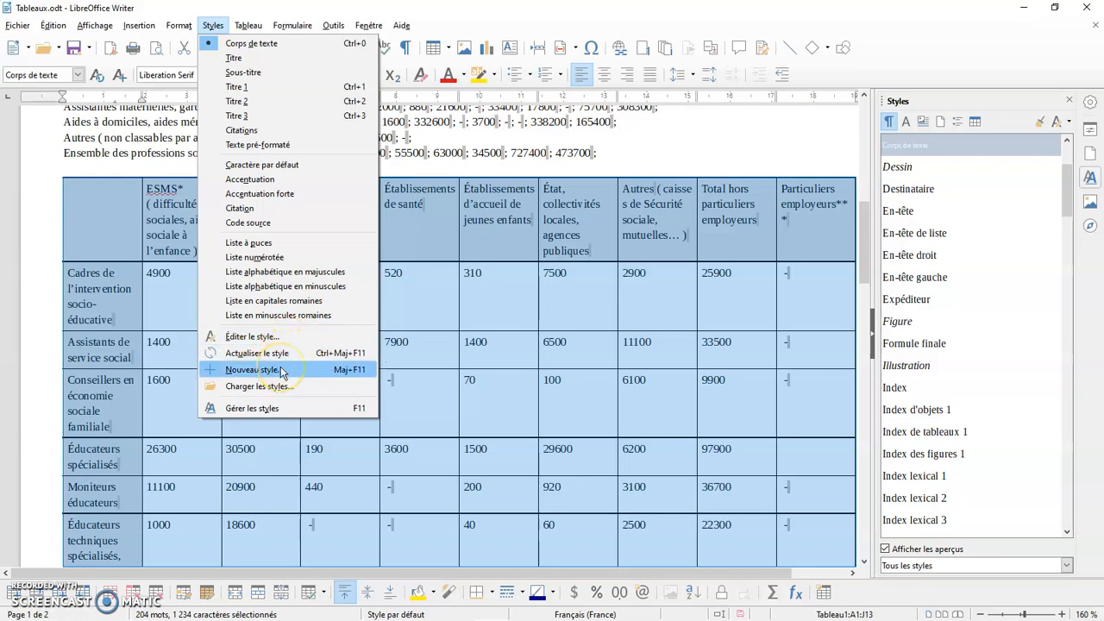
pyautogui.click(276, 416)
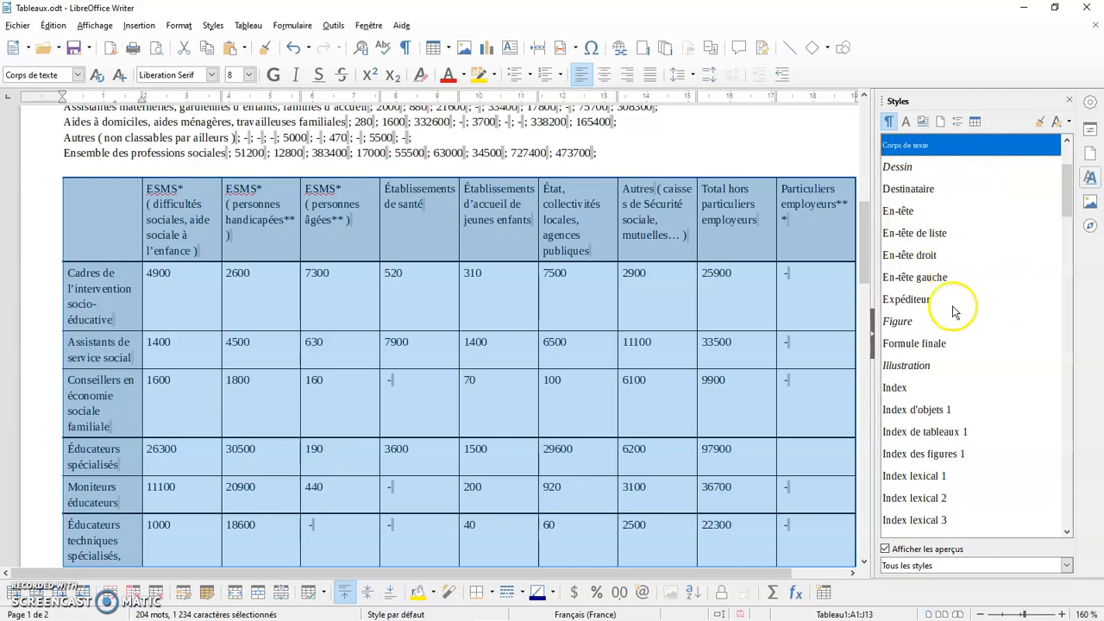
pyautogui.click(213, 25)
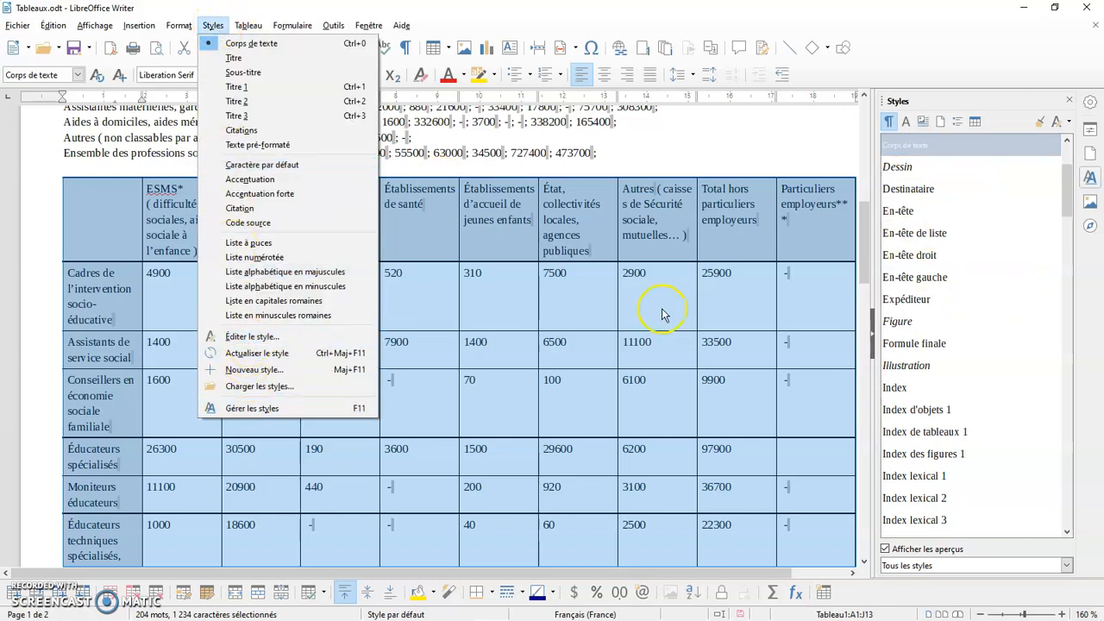
pyautogui.click(1027, 205)
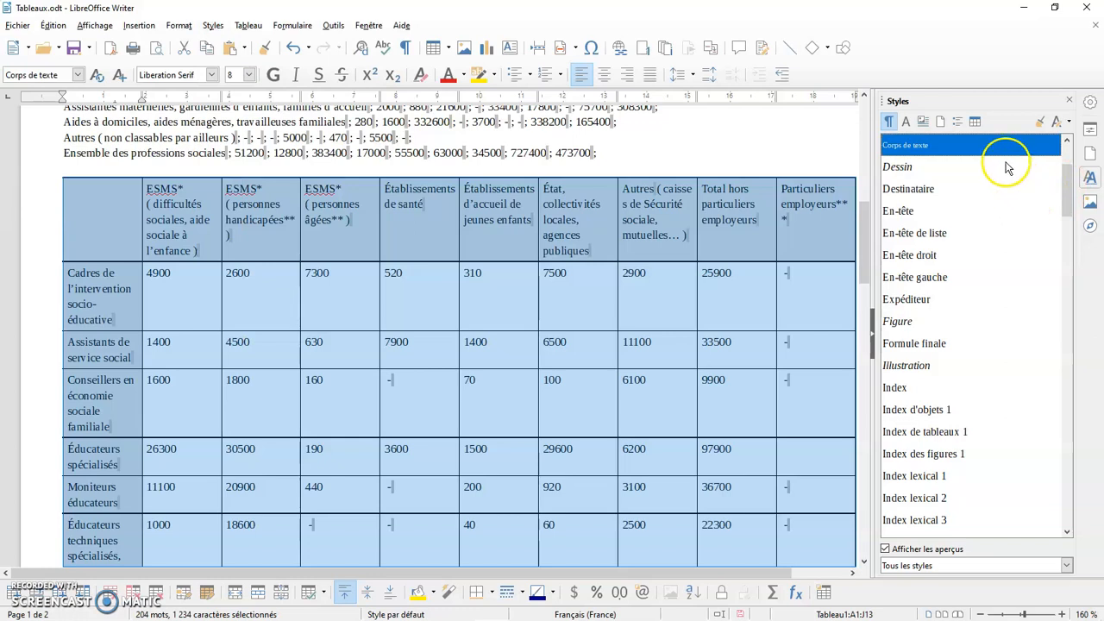
# Start a new paragraph style based on Corps de texte, set its inheritance to - Aucun(e) -, and cancel the creation
pyautogui.rightClick(957, 146)
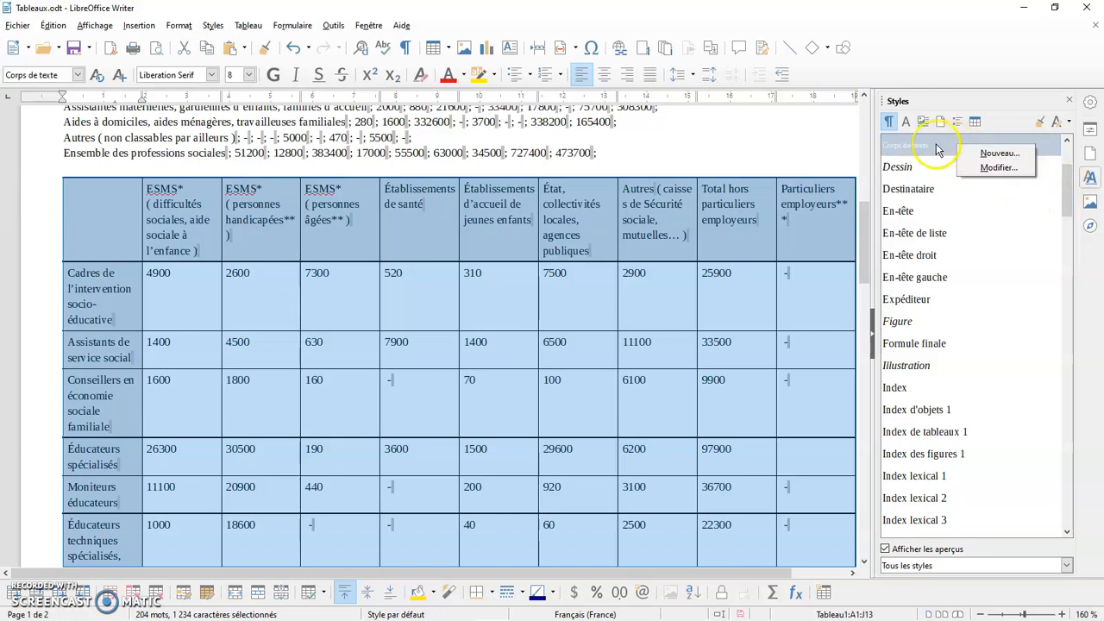
pyautogui.click(938, 149)
pyautogui.rightClick(938, 146)
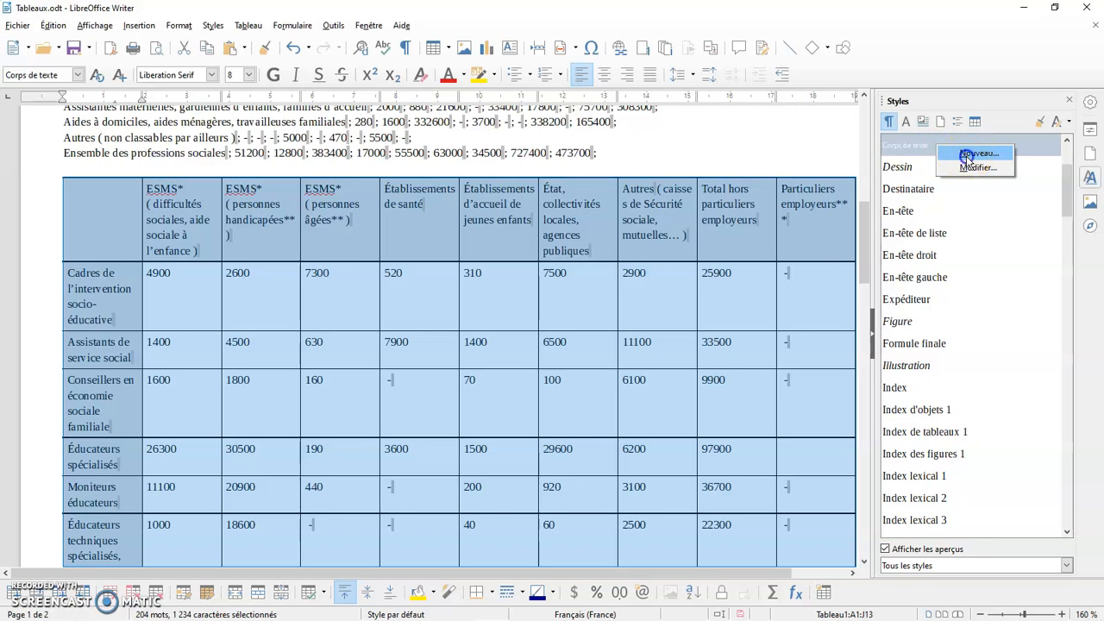
pyautogui.click(921, 201)
pyautogui.scroll(-7, 777, 349)
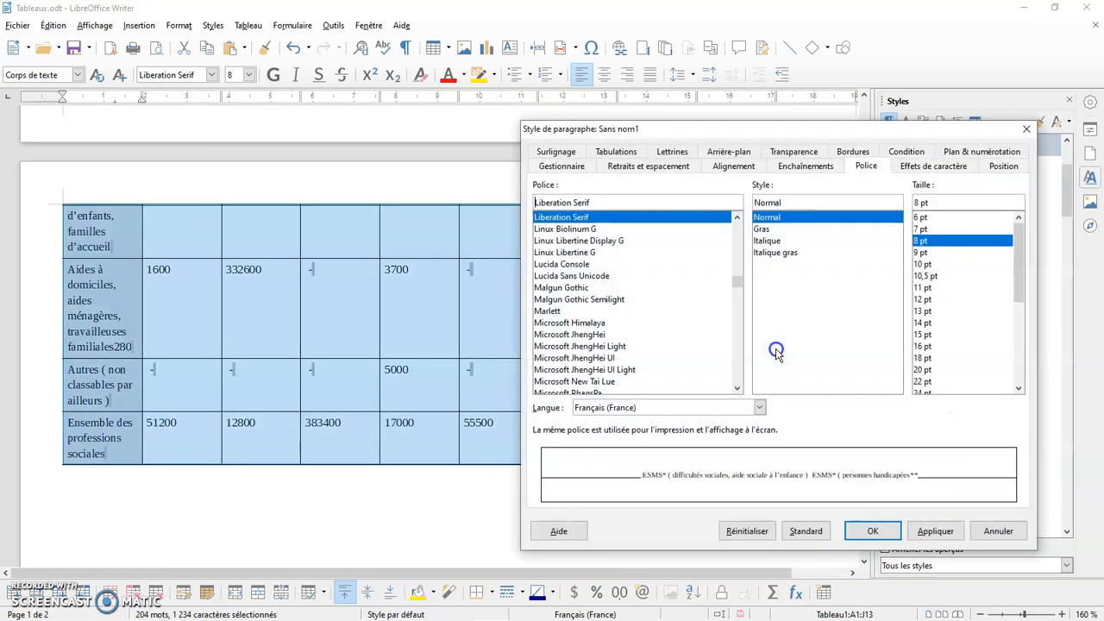
pyautogui.click(571, 169)
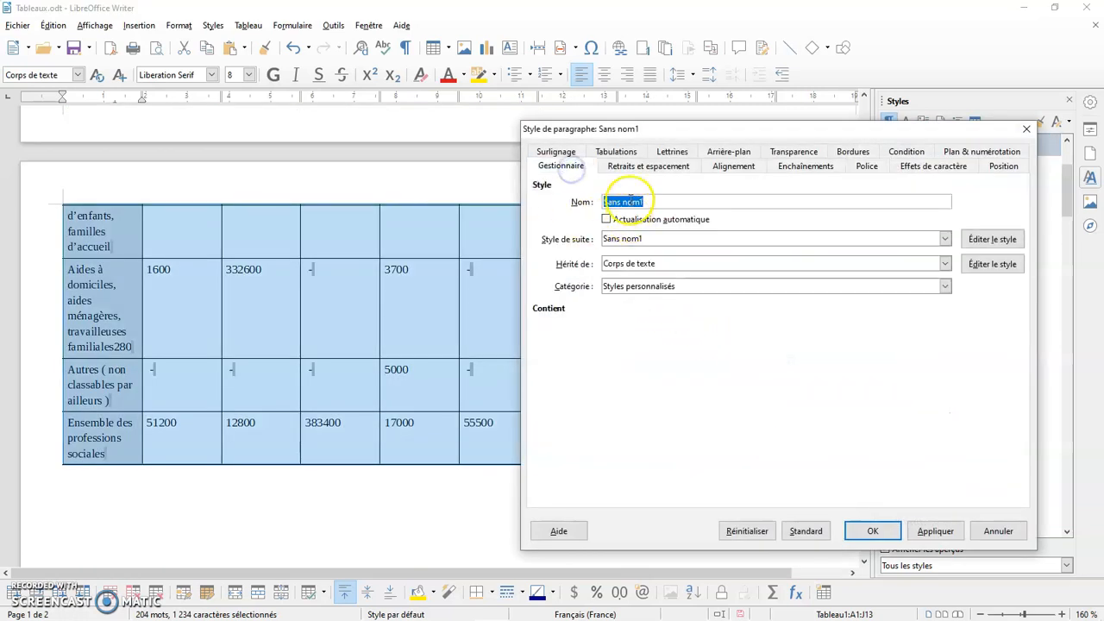
pyautogui.click(652, 200)
pyautogui.moveTo(652, 201); pyautogui.dragTo(591, 198)
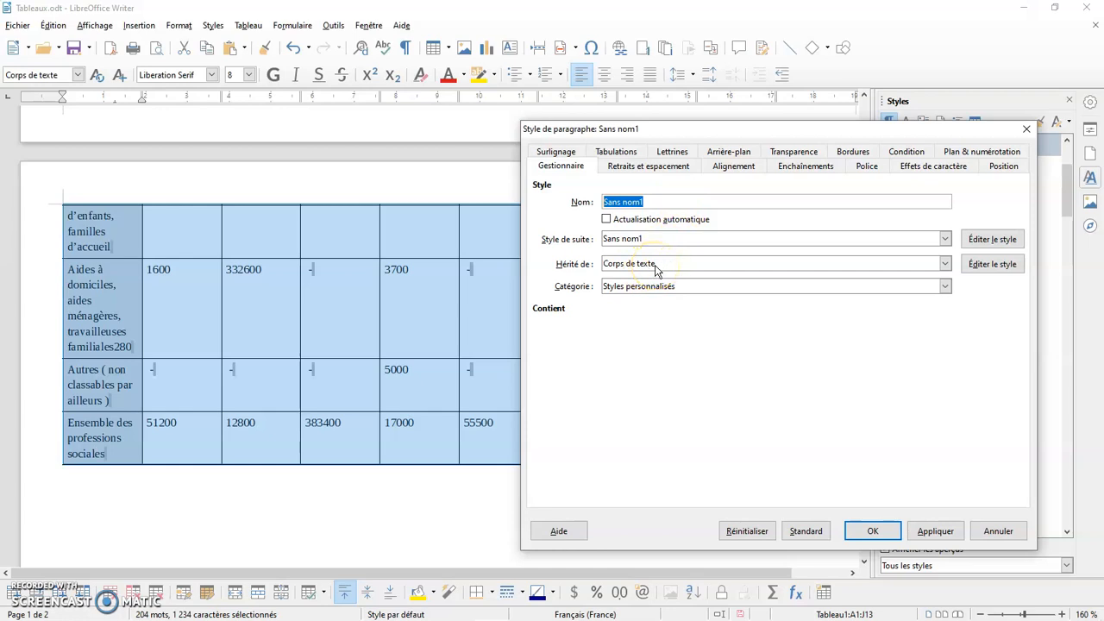
pyautogui.click(944, 263)
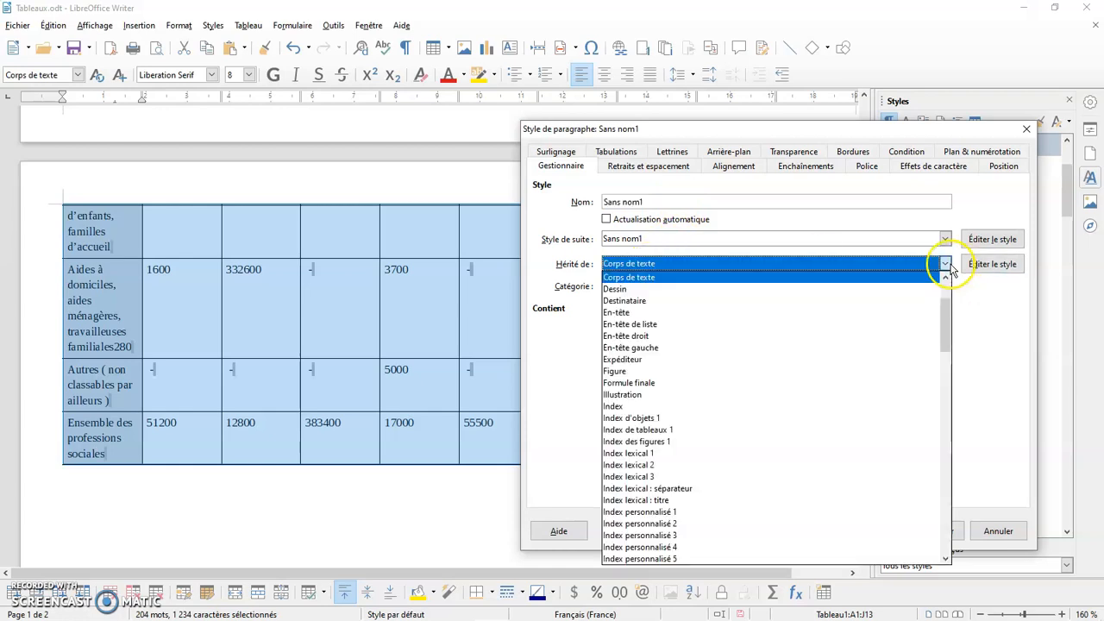
pyautogui.scroll(5, 639, 297)
pyautogui.click(632, 277)
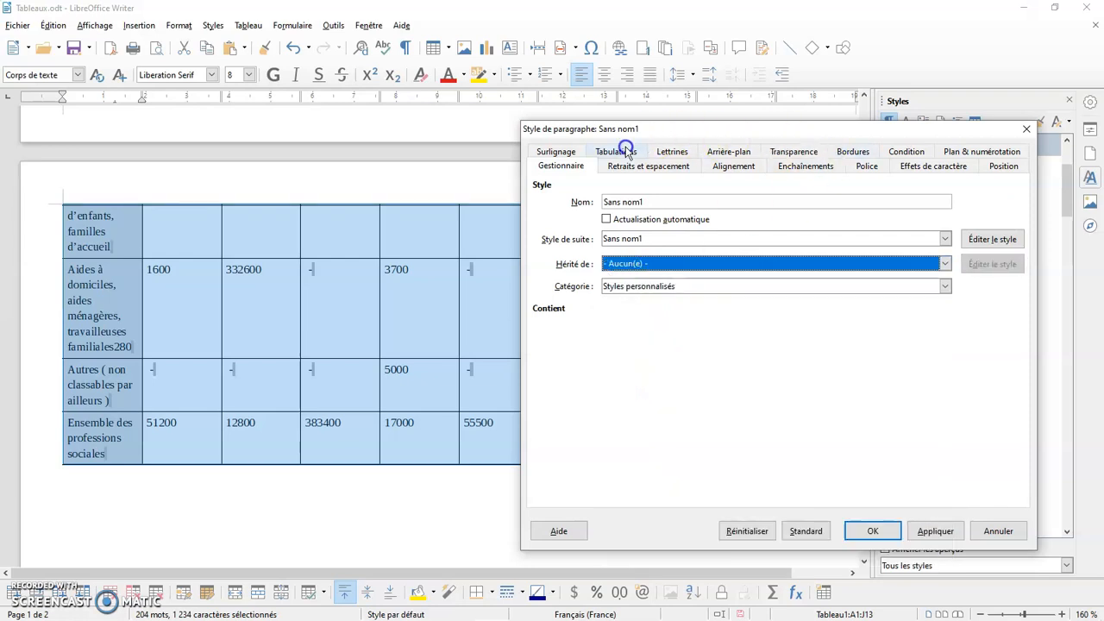
pyautogui.click(997, 532)
# Deselect the table and bring its header row back into view
pyautogui.click(711, 393)
pyautogui.scroll(10, 707, 388)
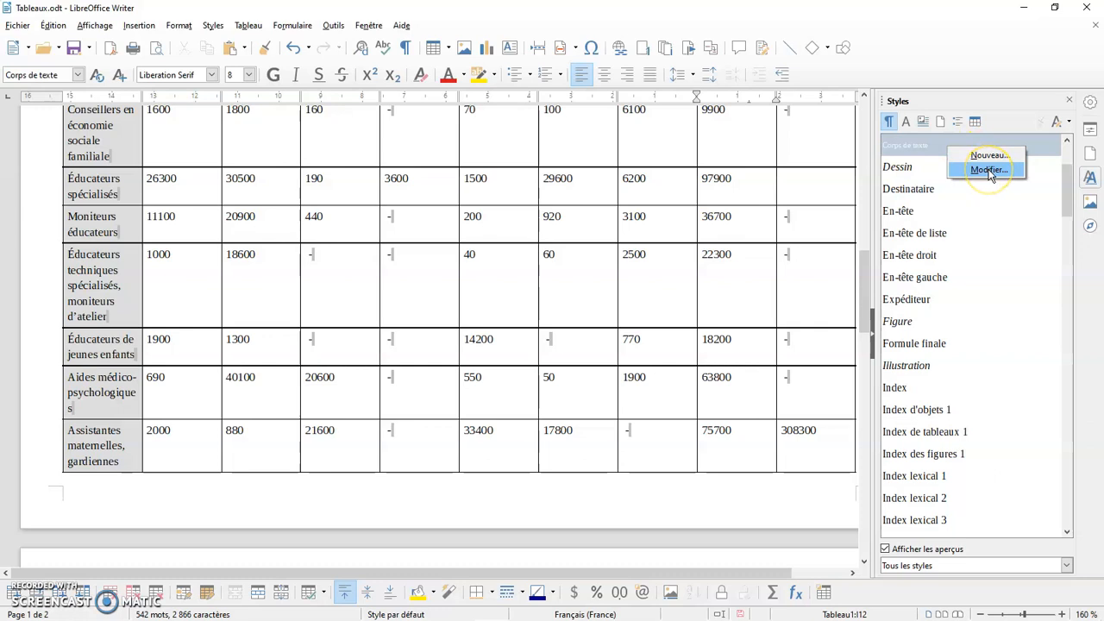
pyautogui.click(990, 169)
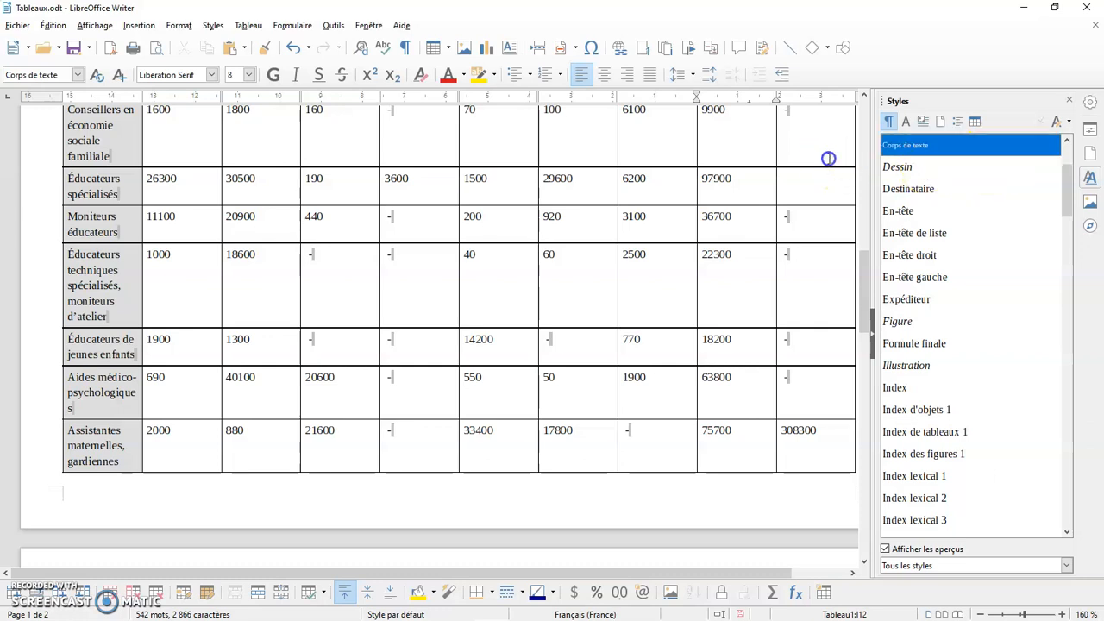
pyautogui.scroll(8, 789, 197)
pyautogui.scroll(1, 788, 197)
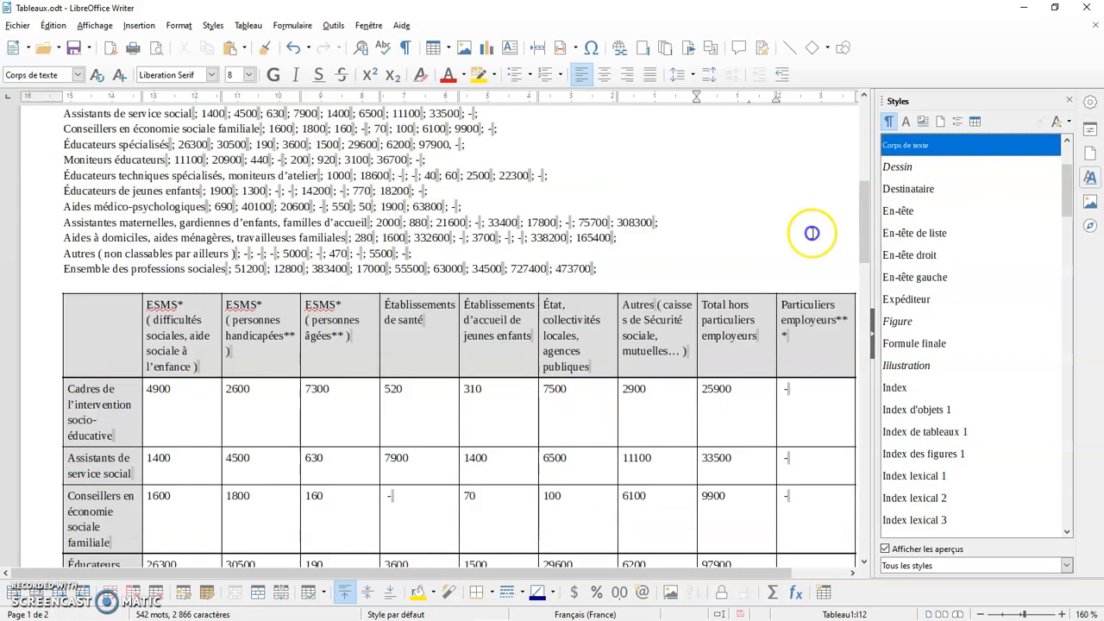
pyautogui.rightClick(952, 148)
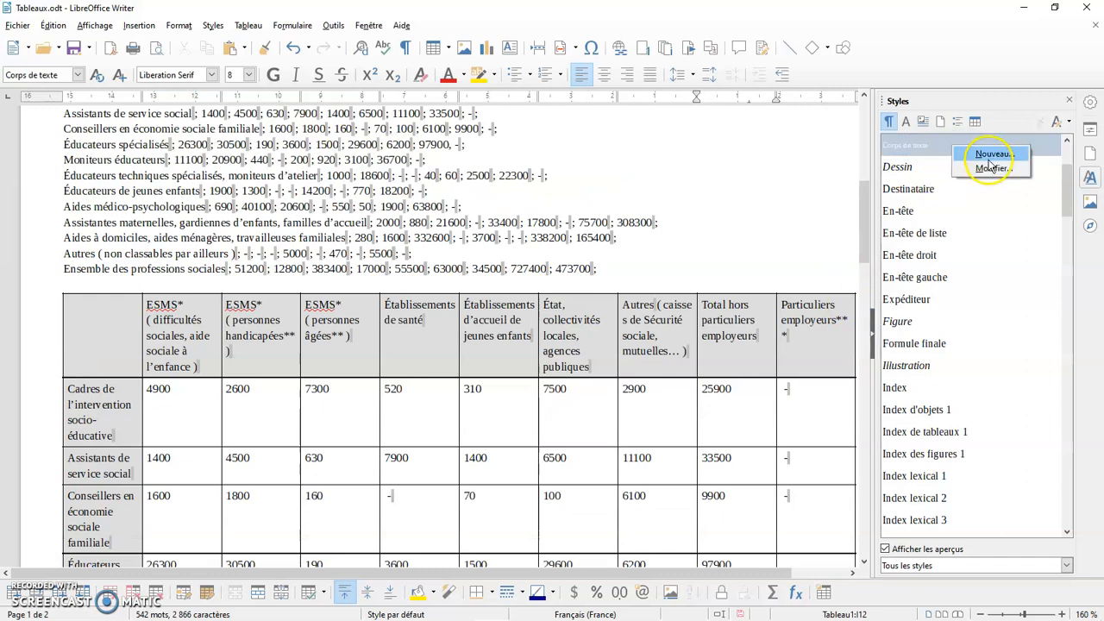
pyautogui.click(981, 166)
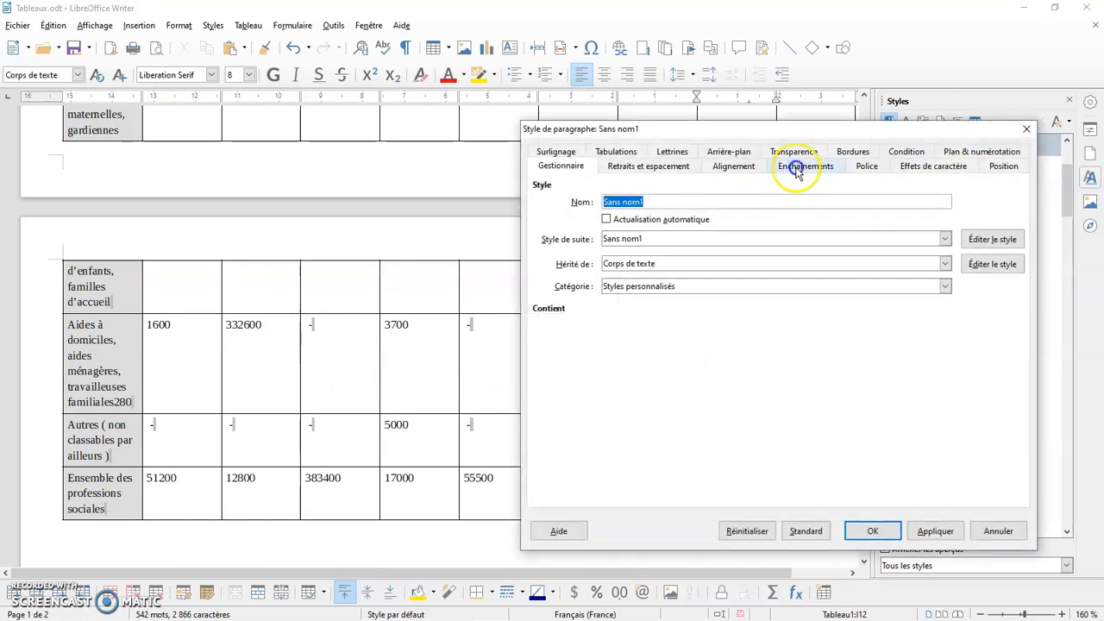
pyautogui.click(984, 528)
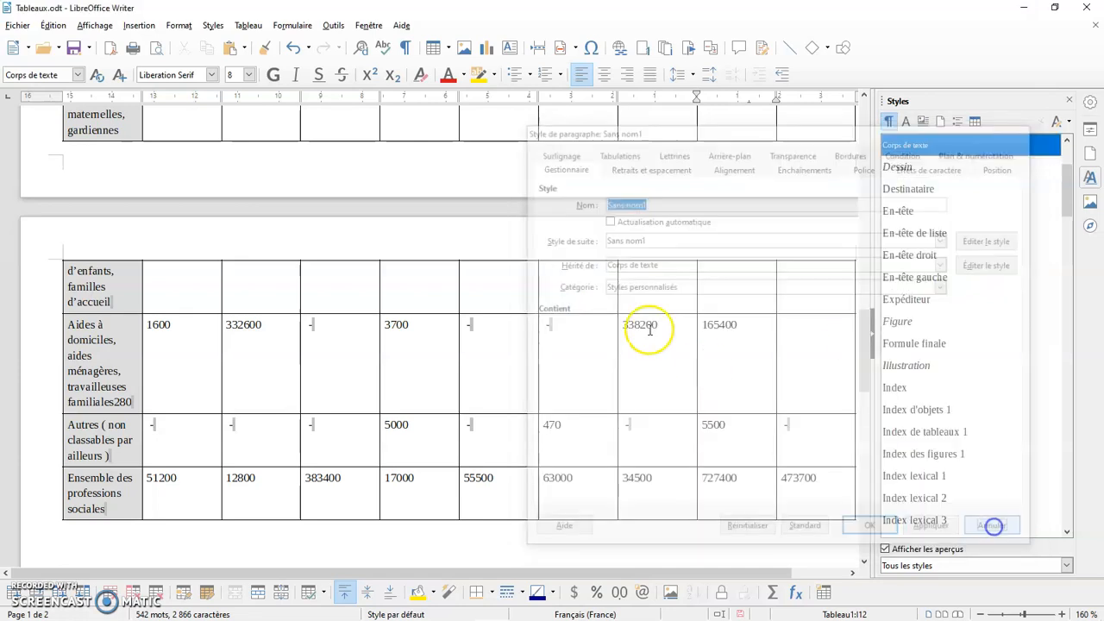
pyautogui.scroll(10, 505, 280)
pyautogui.scroll(3, 504, 280)
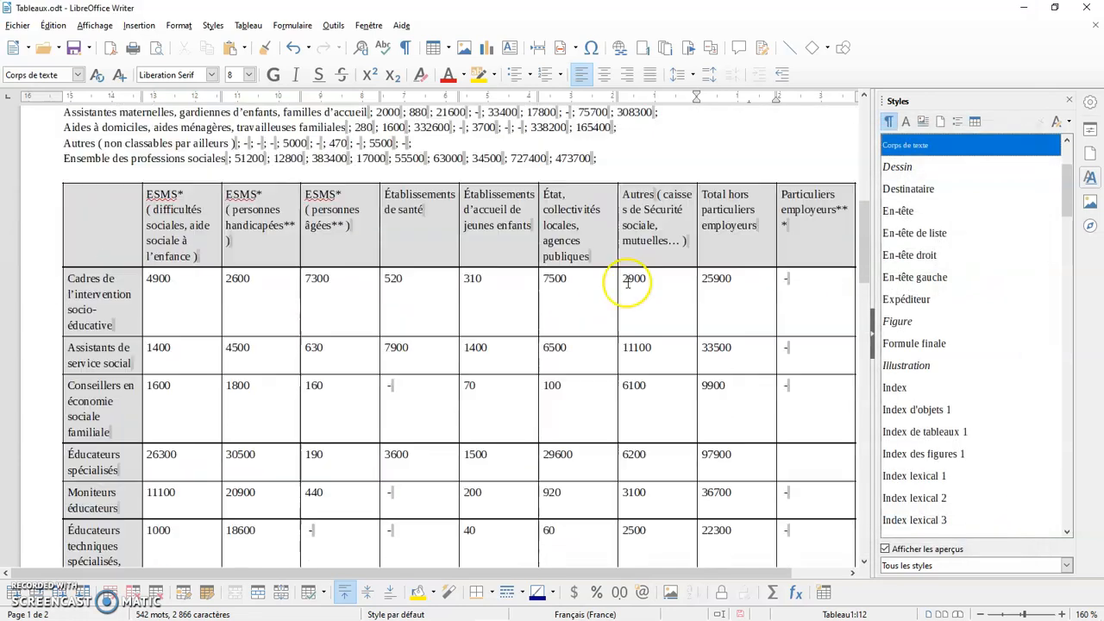
# Hide the style list beside the document, redisplay it with Plus de styles, and hide it again
pyautogui.click(873, 349)
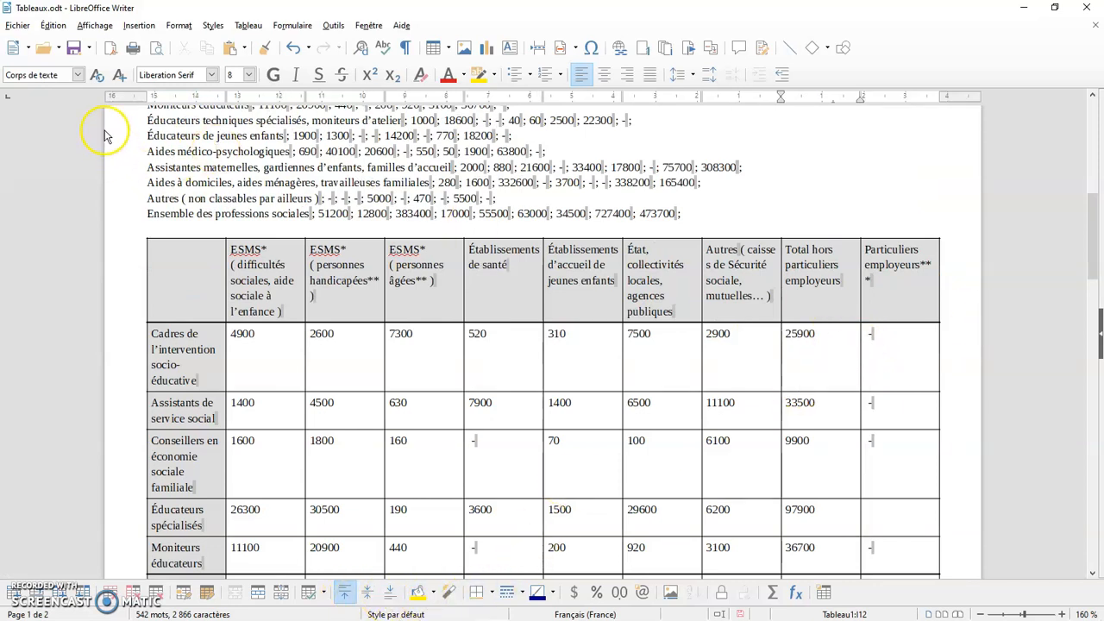
pyautogui.click(78, 75)
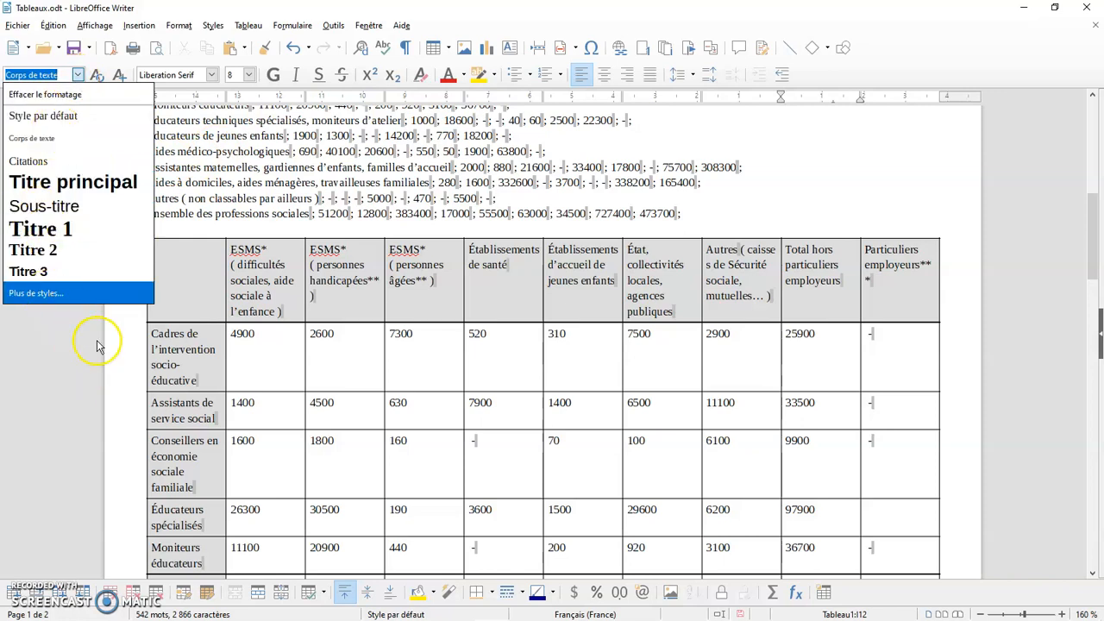
pyautogui.click(51, 294)
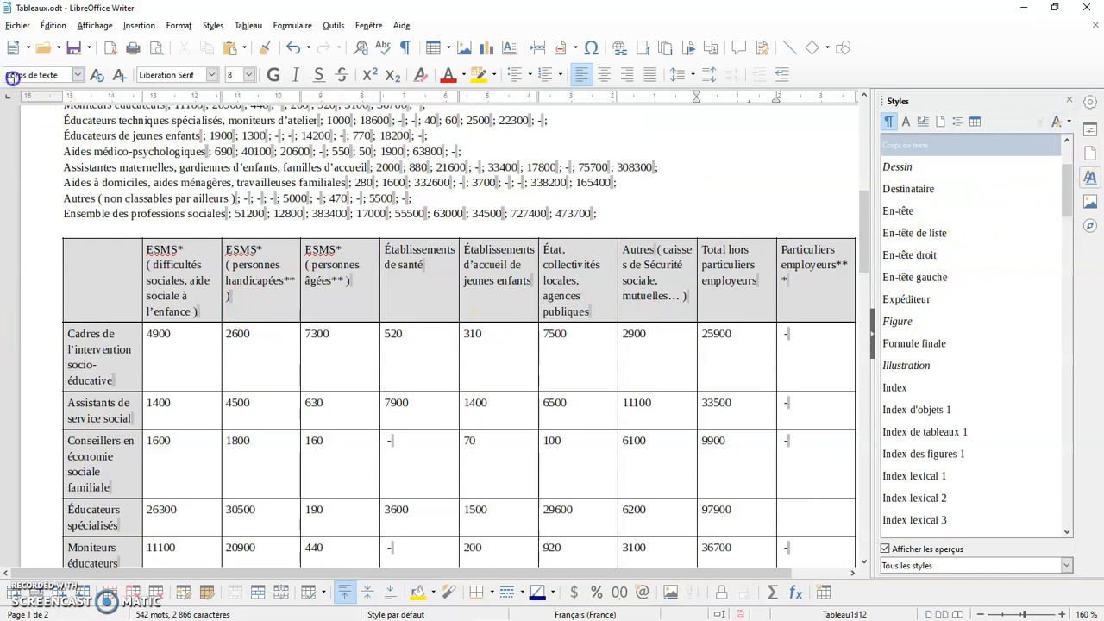
pyautogui.click(78, 75)
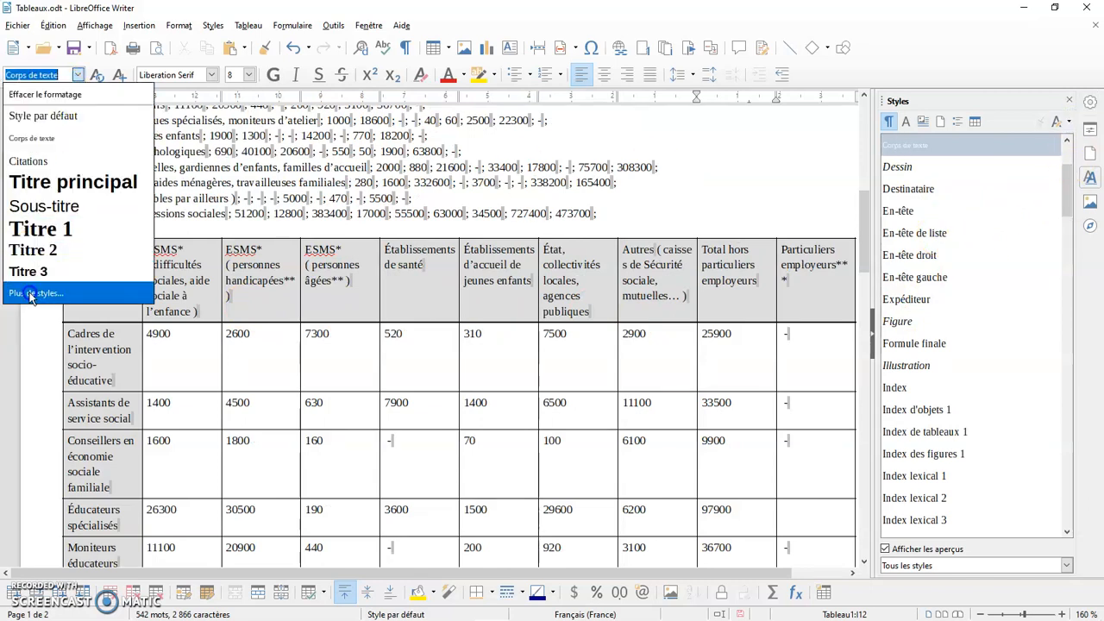
pyautogui.click(30, 295)
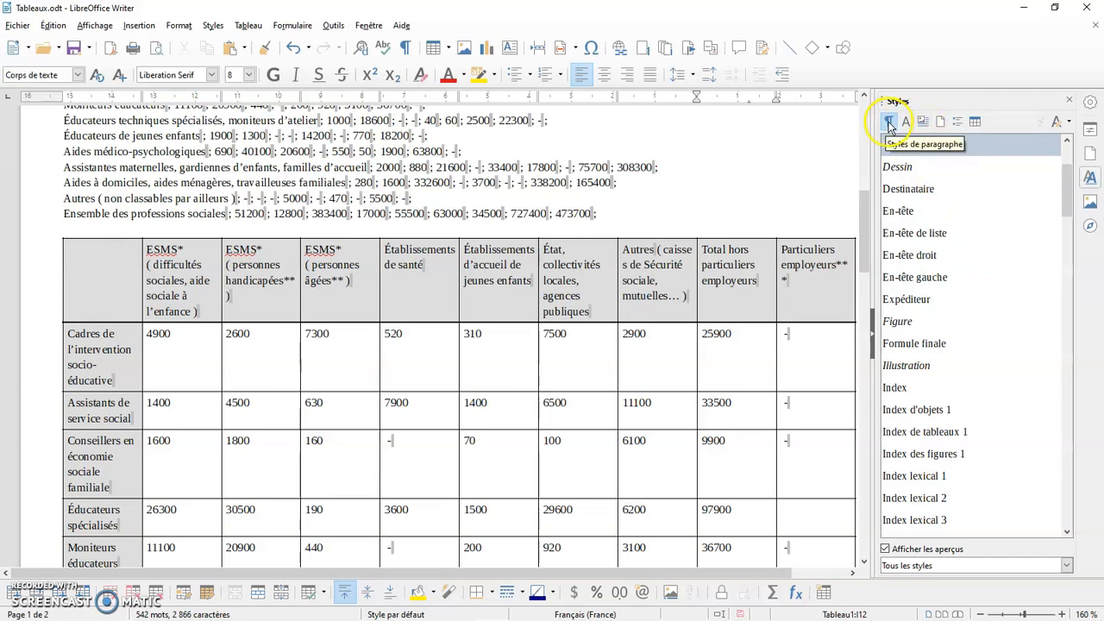
pyautogui.click(871, 338)
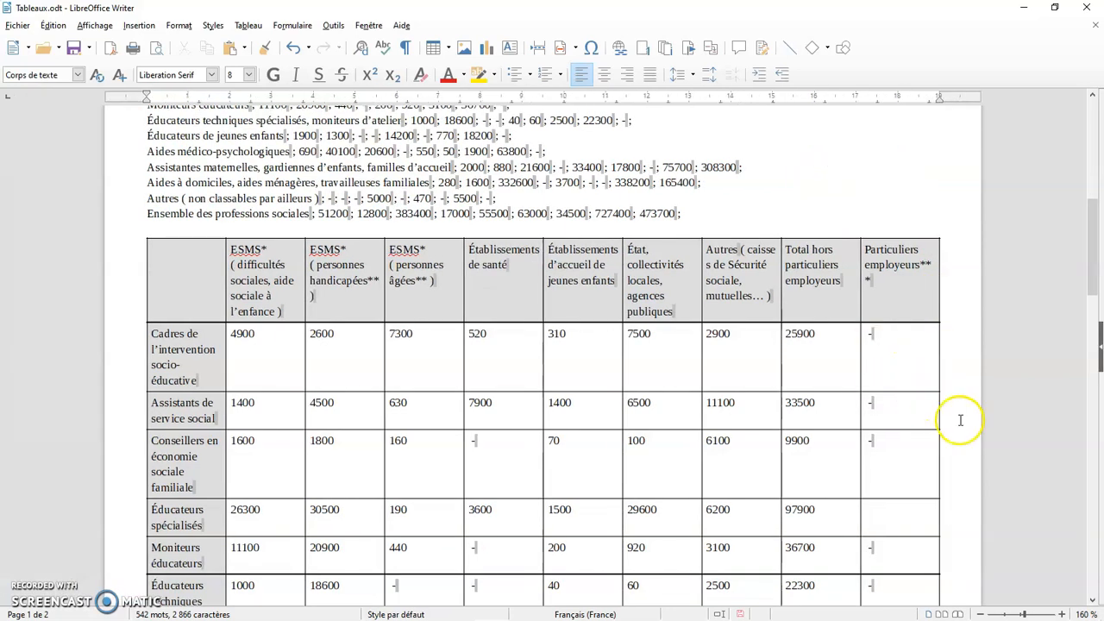